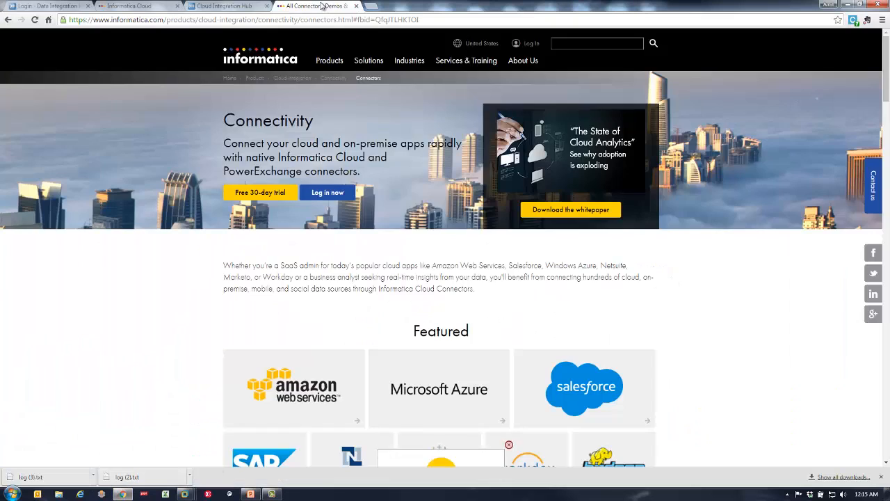
Dismiss the downloads bar and examine the featured connectors and the full catalogue of Informatica Cloud connectors.
click(508, 175)
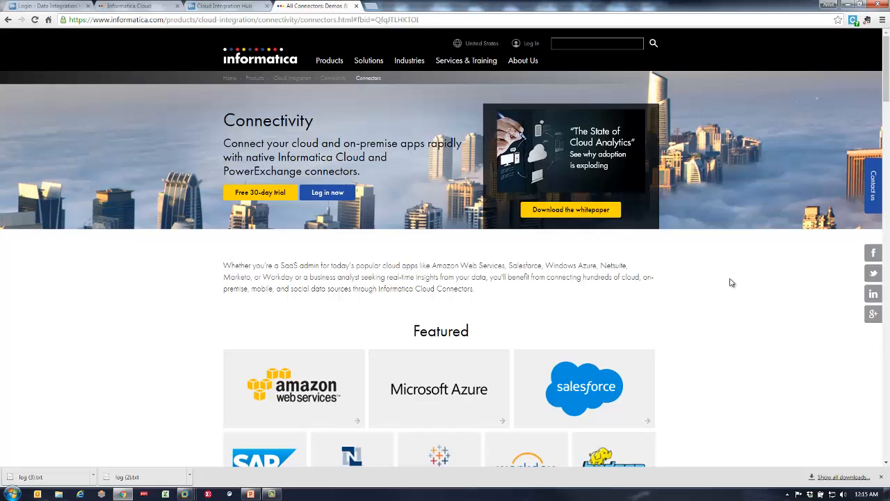
click(882, 478)
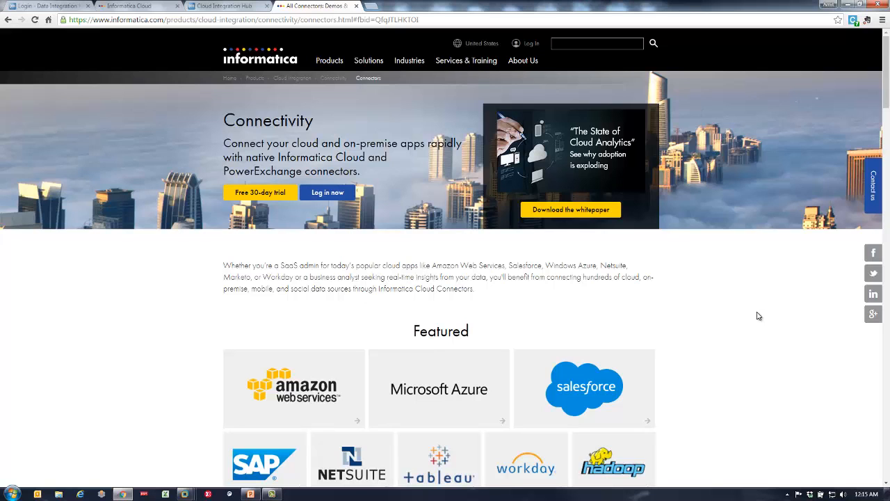
scroll(759, 316, down, 3)
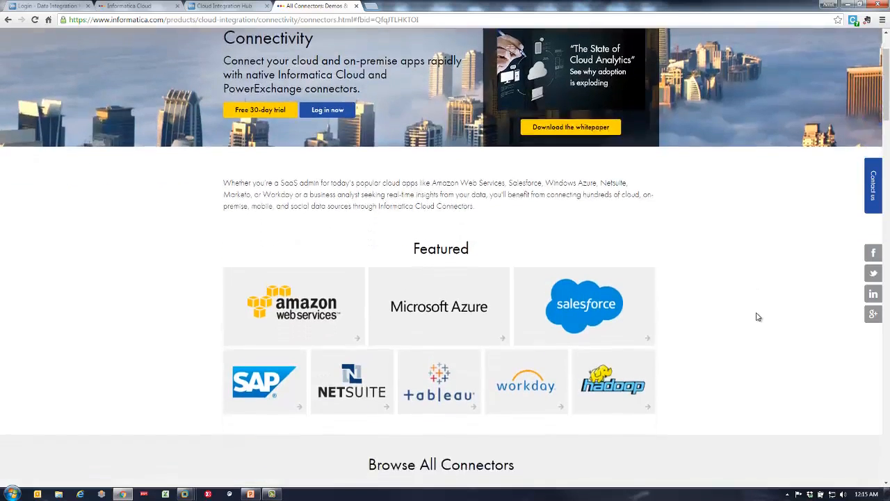
scroll(758, 318, down, 5)
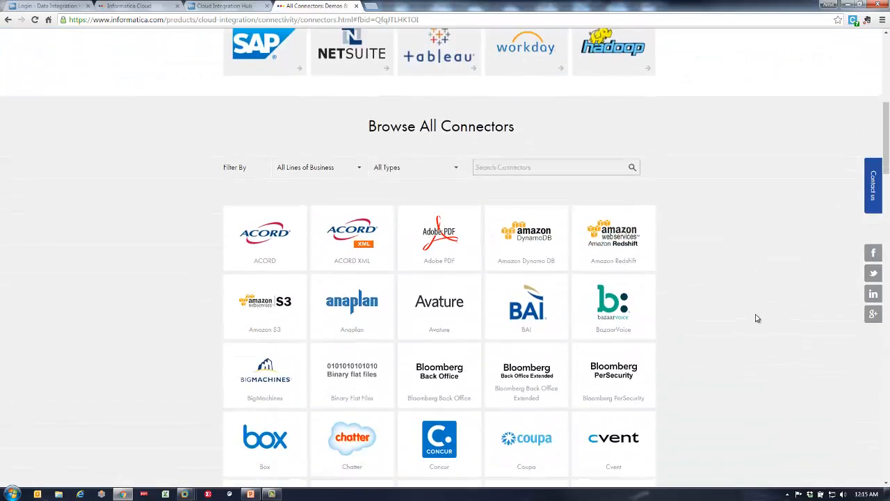
scroll(758, 319, down, 6)
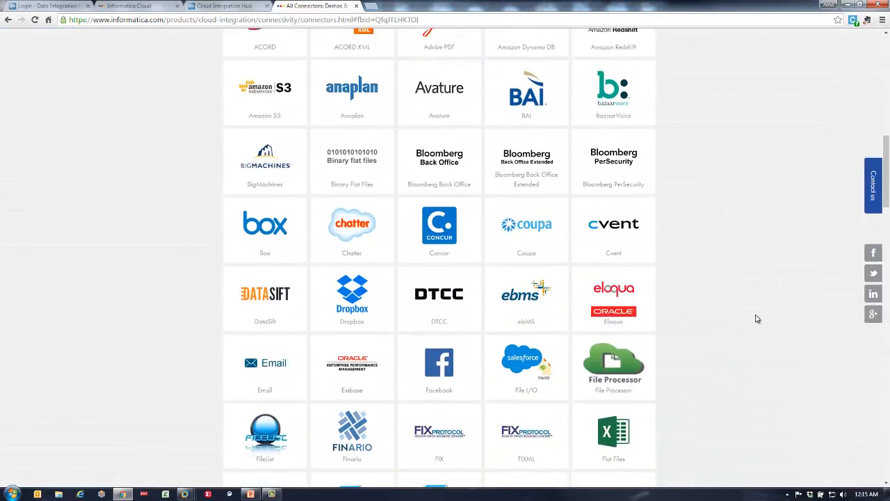
scroll(758, 318, down, 2)
scroll(757, 318, up, 3)
scroll(758, 319, up, 3)
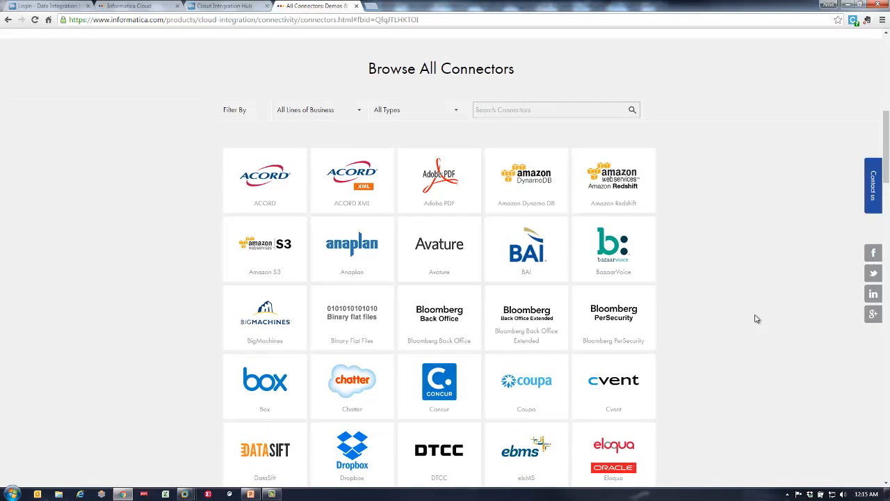
click(460, 20)
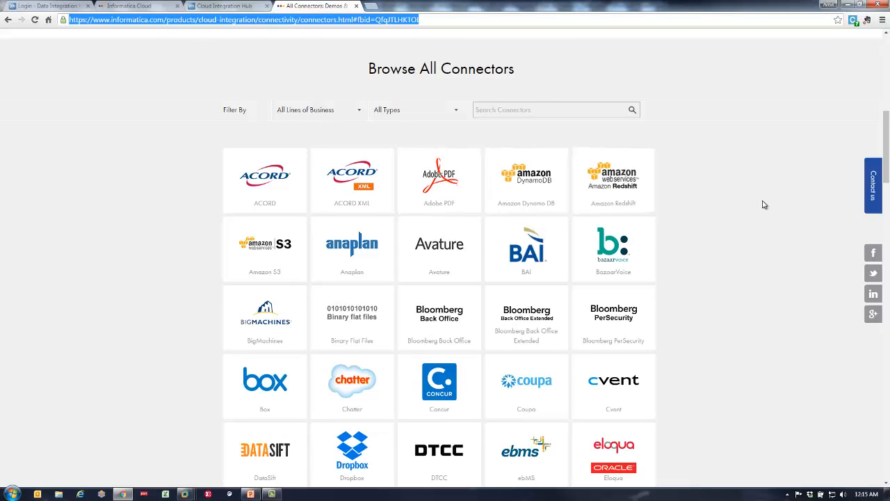
scroll(766, 203, down, 4)
scroll(768, 205, down, 6)
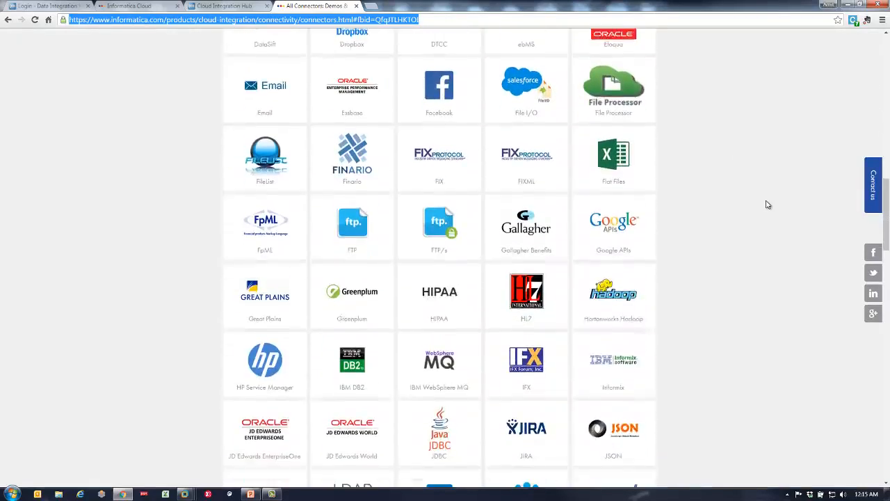
scroll(768, 204, up, 2)
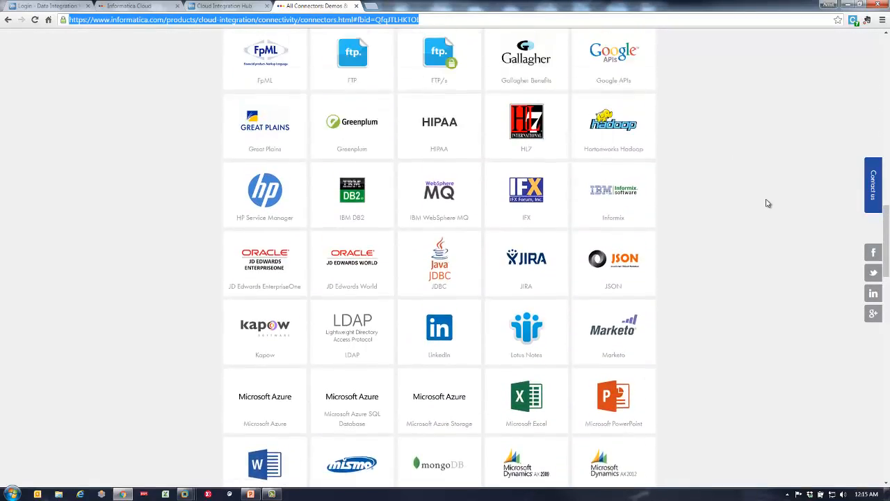
scroll(768, 204, down, 3)
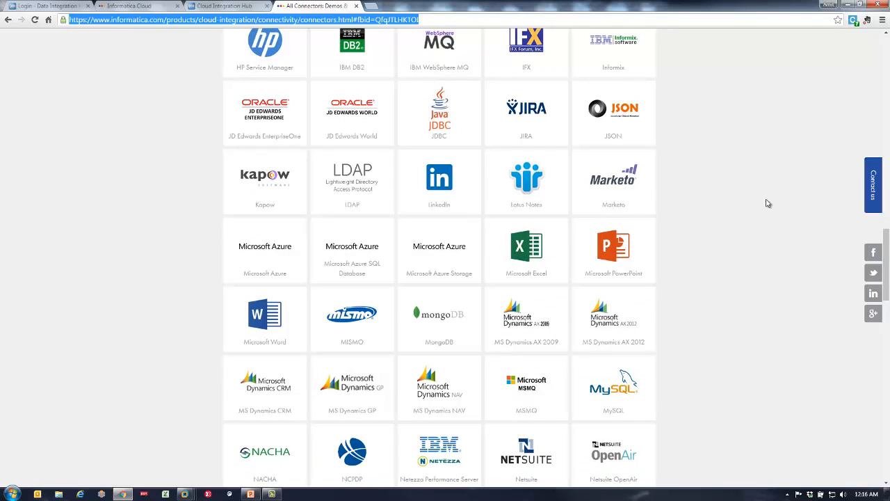
Log in to Cloud Integration Hub with the prefilled credentials and open the list of topics.
click(68, 5)
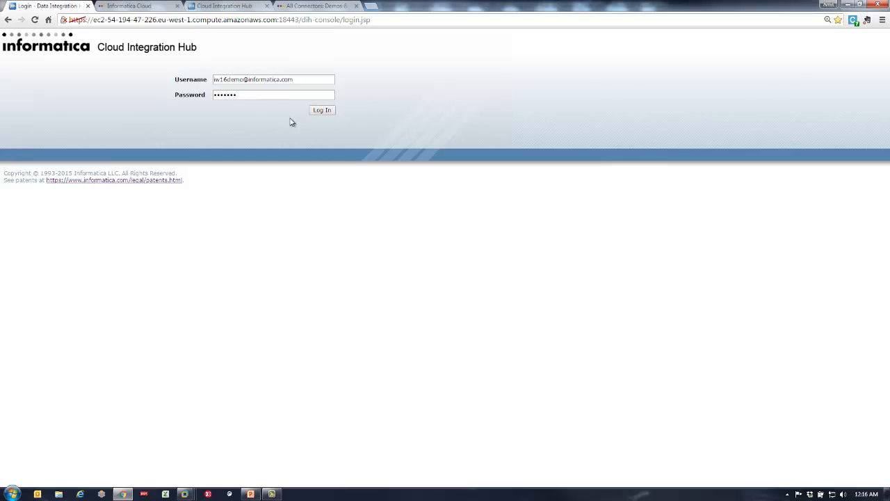
click(329, 112)
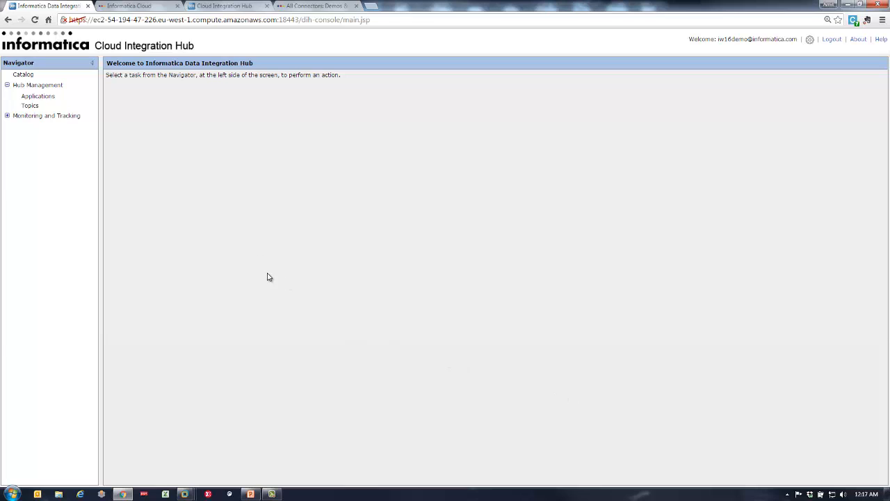
click(34, 108)
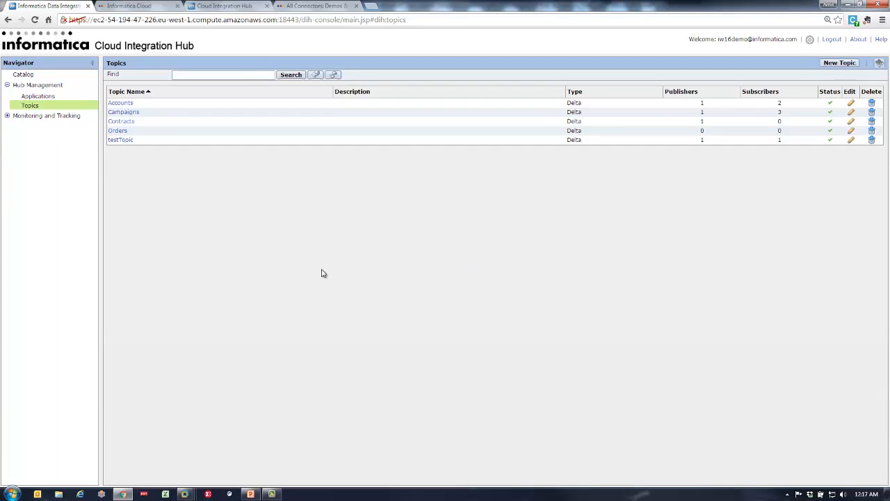
Start a new Delta topic named Campaign and proceed to its structure definition.
click(840, 64)
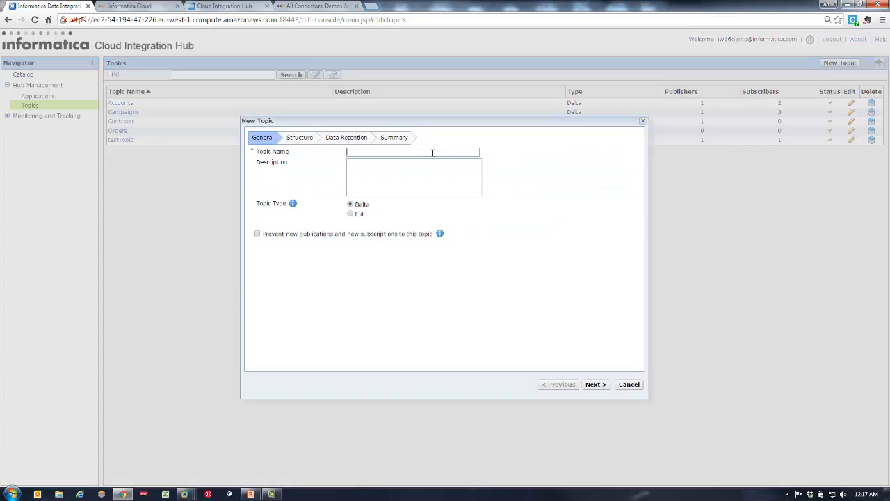
text(Campaign)
click(594, 386)
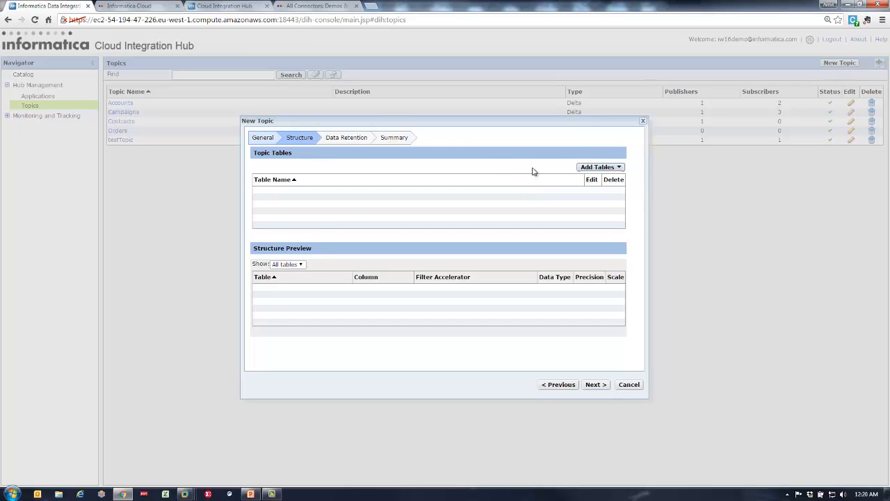
click(598, 167)
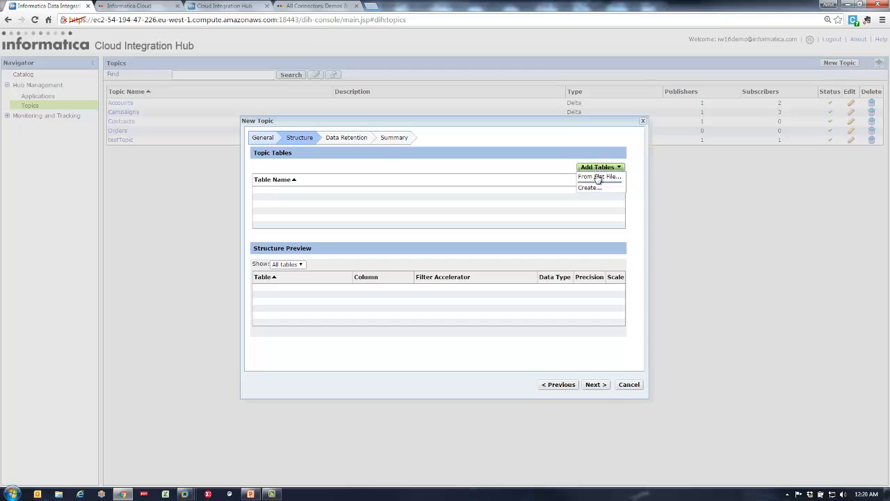
click(592, 189)
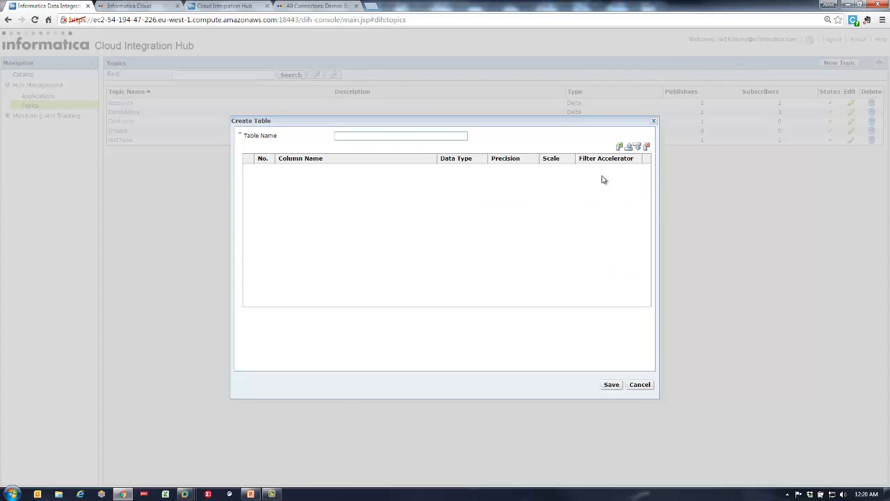
click(618, 149)
click(618, 149)
click(618, 149)
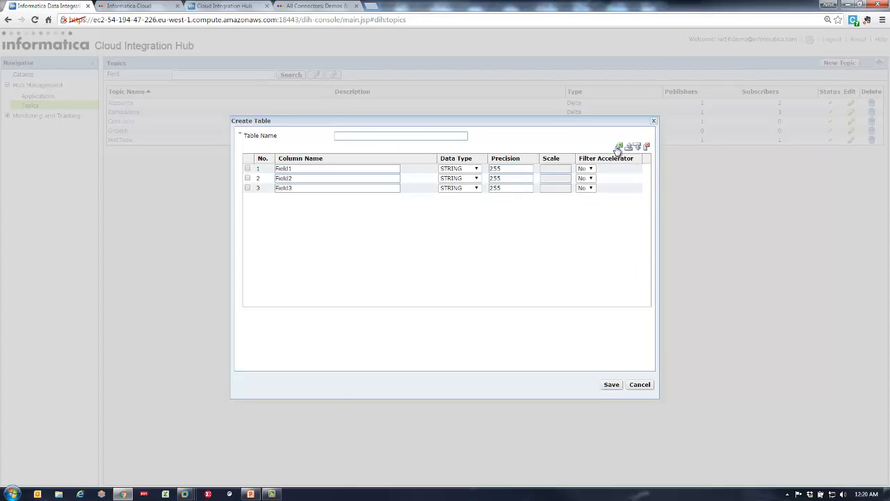
click(639, 384)
click(516, 279)
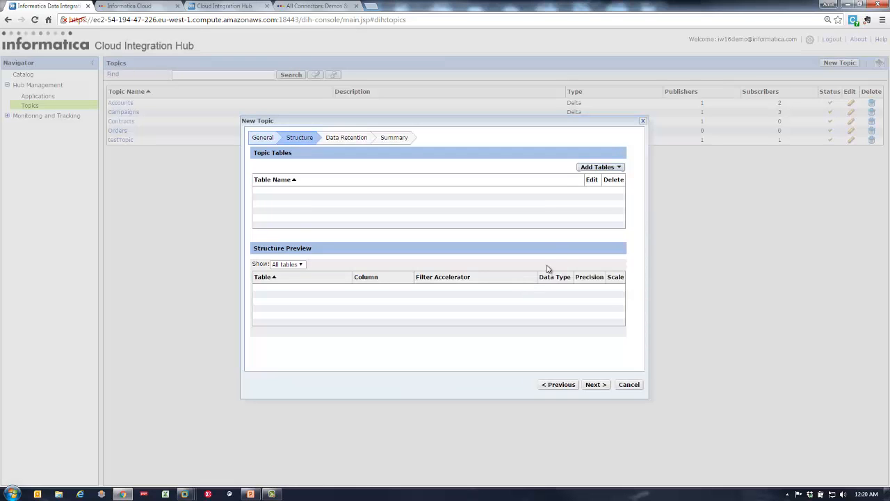
Add a Campaign table to the topic from the flat file Campaign.csv, keeping the default file format and column structure.
click(598, 168)
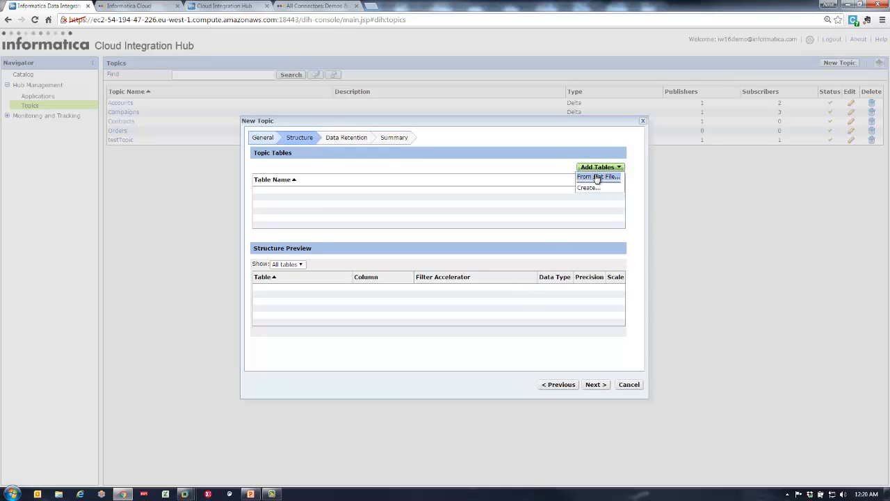
click(596, 178)
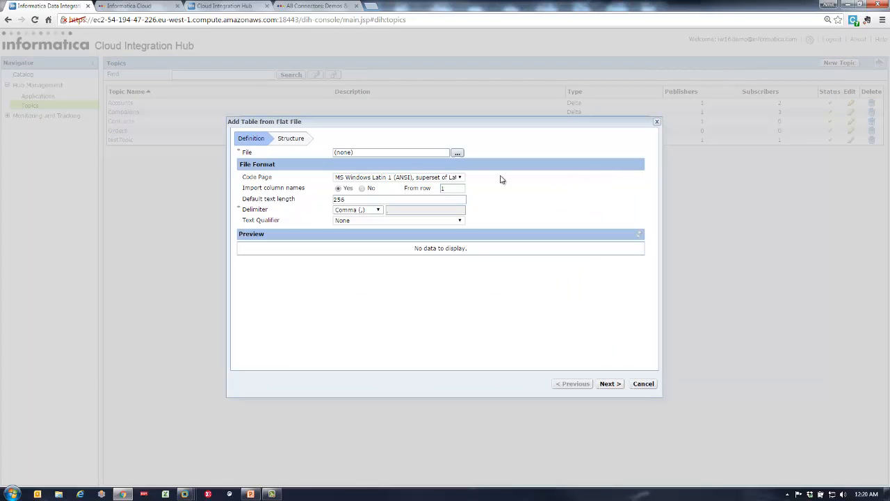
click(457, 153)
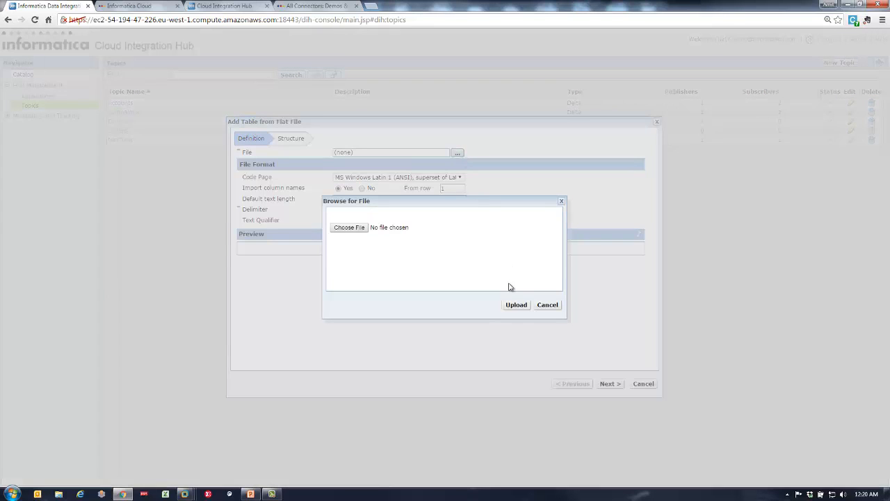
click(393, 221)
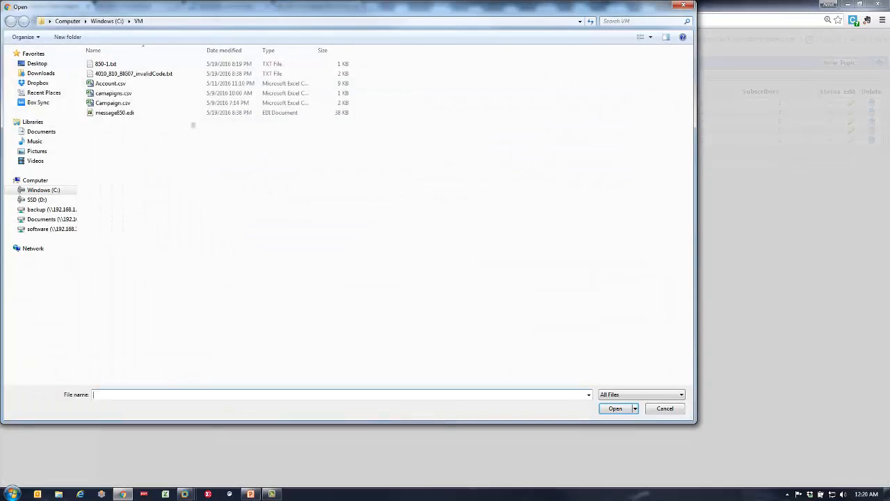
click(121, 102)
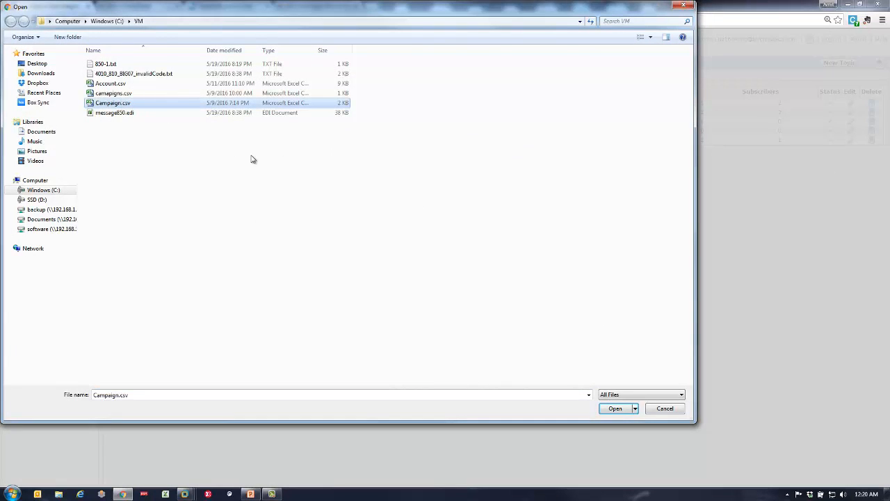
click(602, 409)
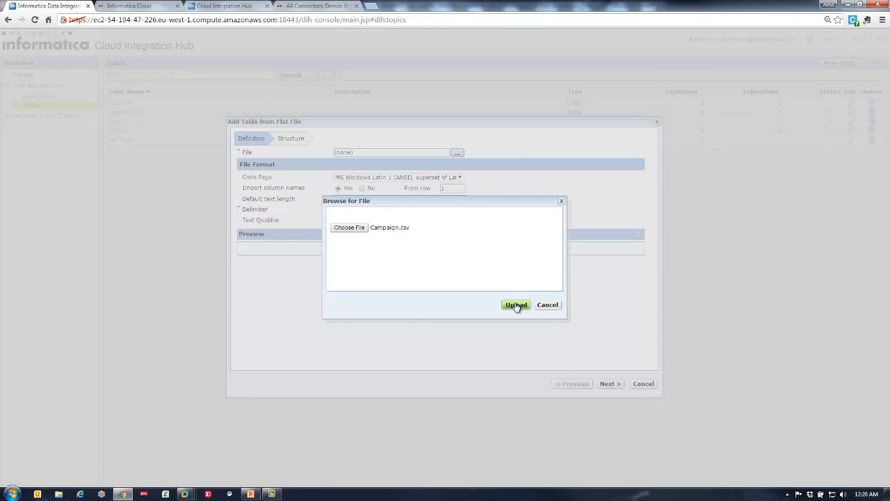
click(516, 305)
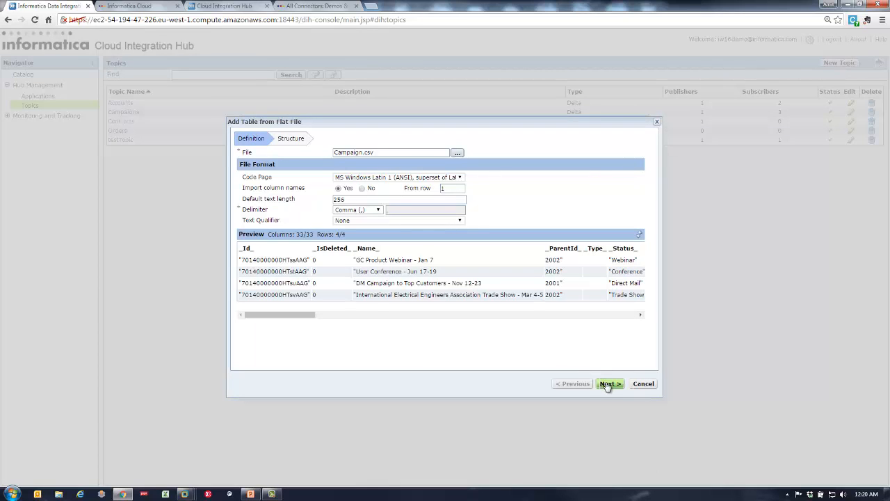
click(607, 384)
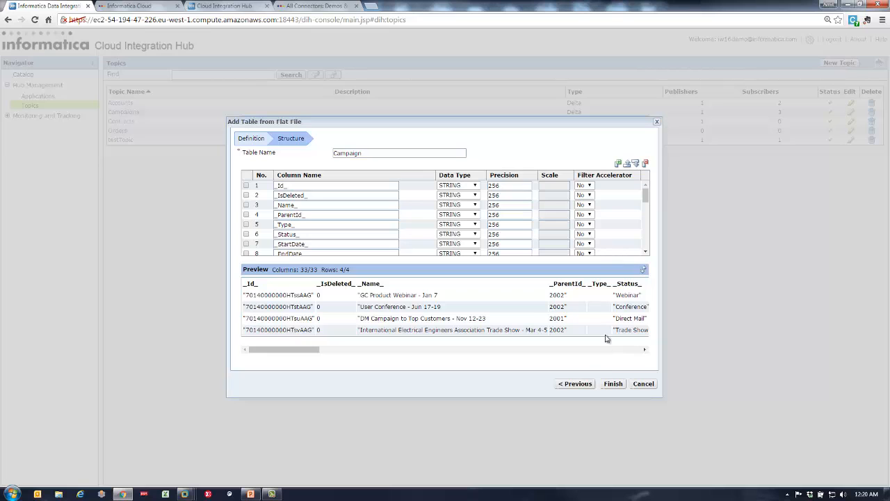
click(612, 384)
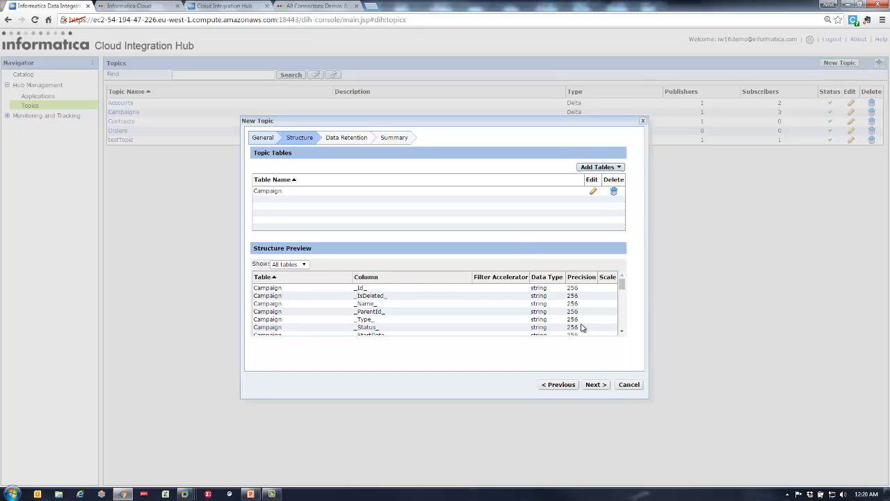
Keep the 7-day data retention period, review the topic summary, and discard the new topic.
click(598, 386)
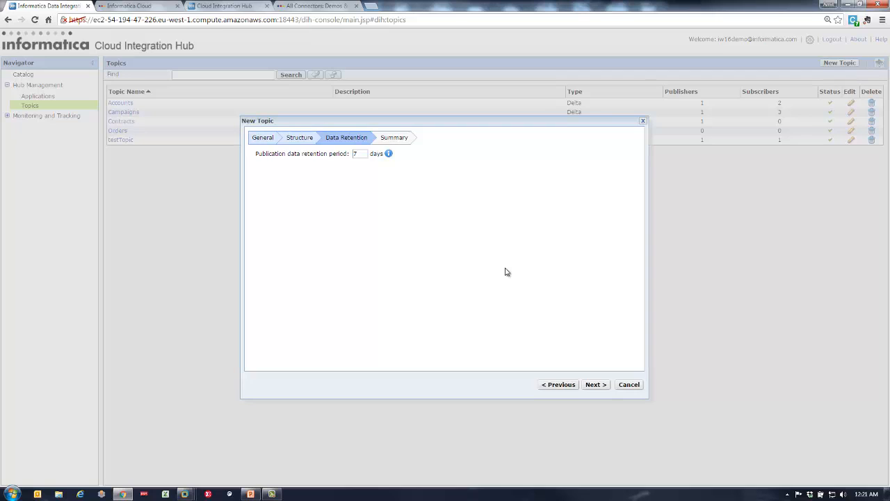
click(602, 384)
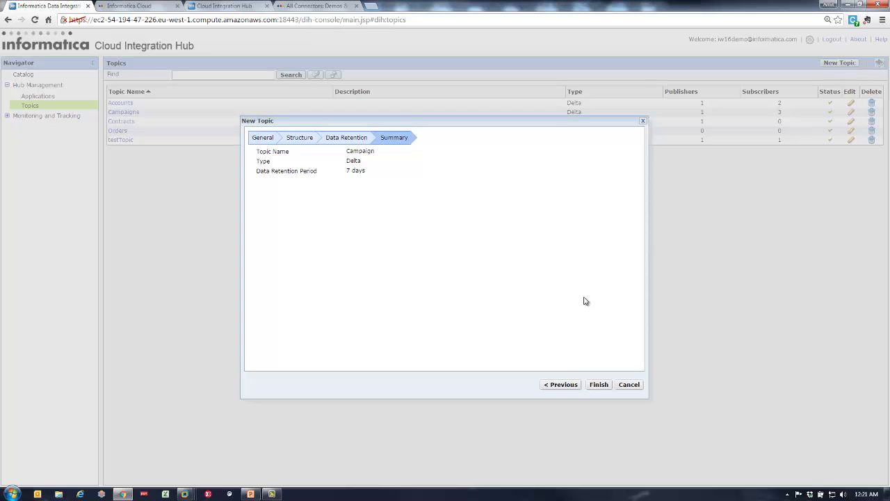
click(629, 386)
click(513, 280)
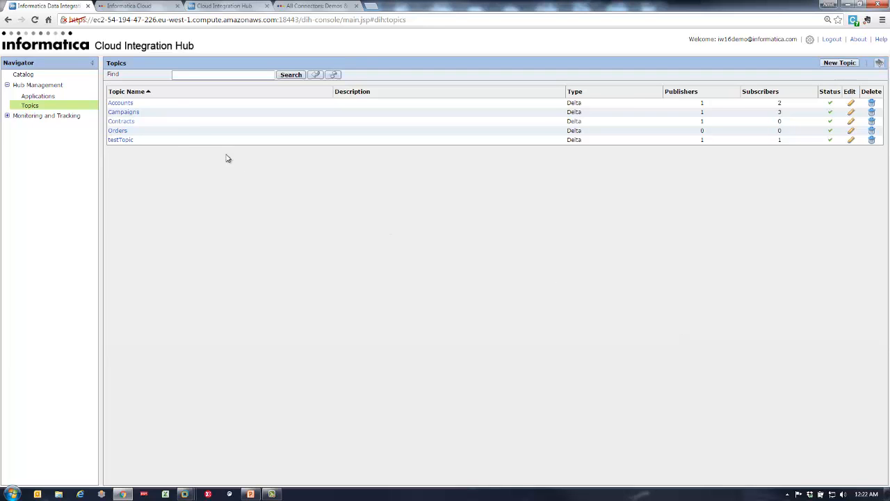
Switch to Informatica Cloud and open the SFDC_Demo Salesforce connection from the configured connections to view its details.
click(135, 7)
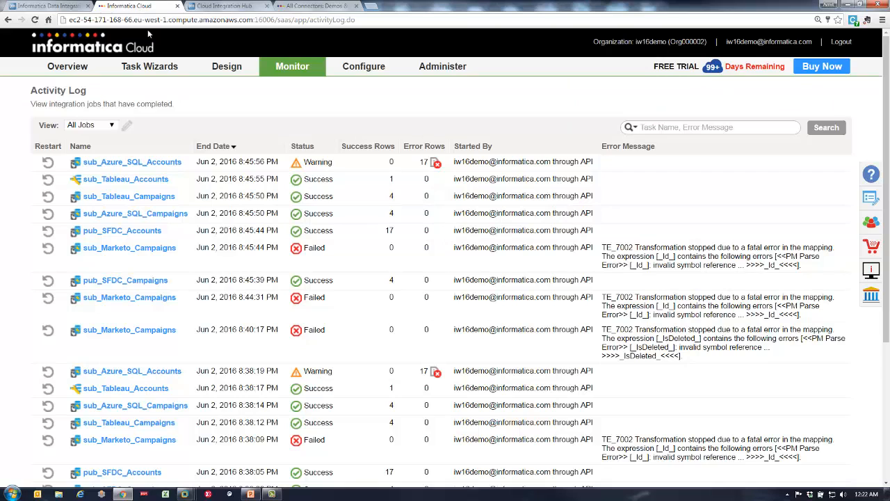
mouse_move(345, 76)
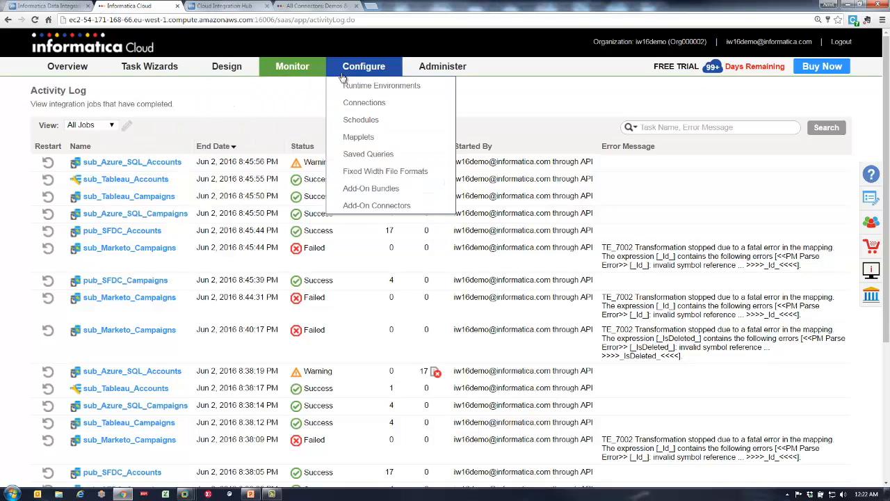
click(361, 108)
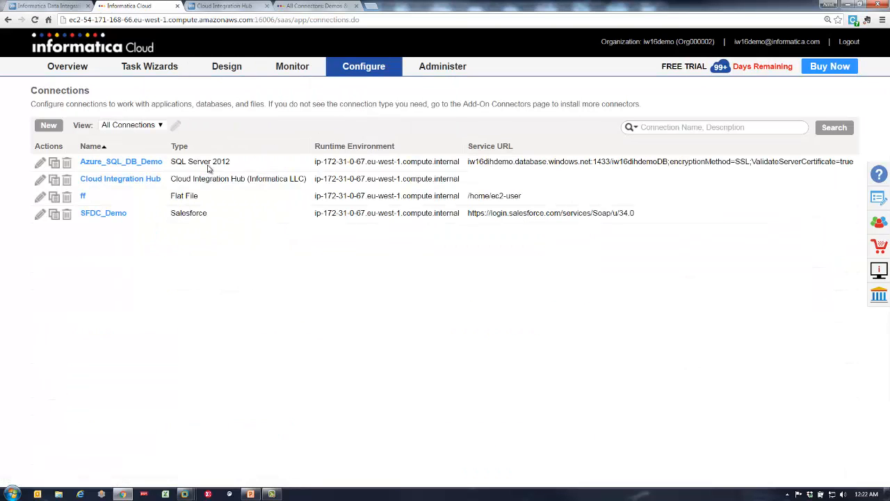
click(40, 214)
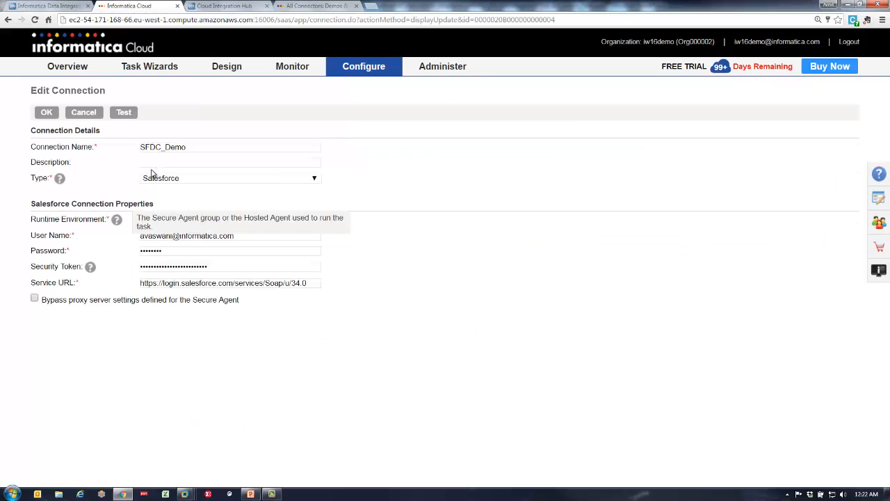
Test the SFDC_Demo connection and leave it for the list of data synchronization tasks.
click(128, 114)
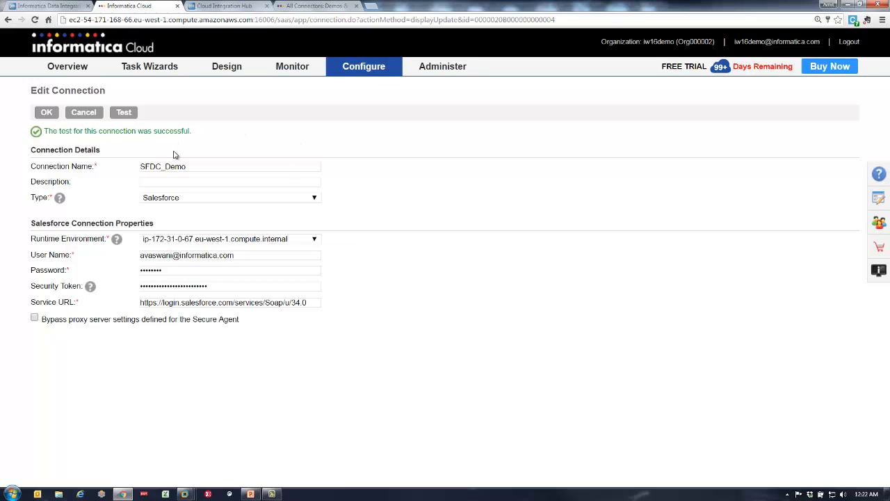
mouse_move(165, 72)
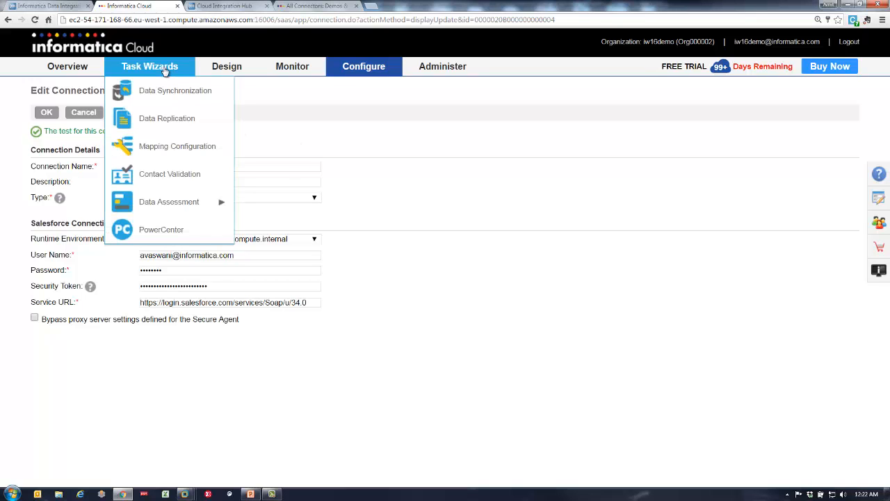
click(163, 90)
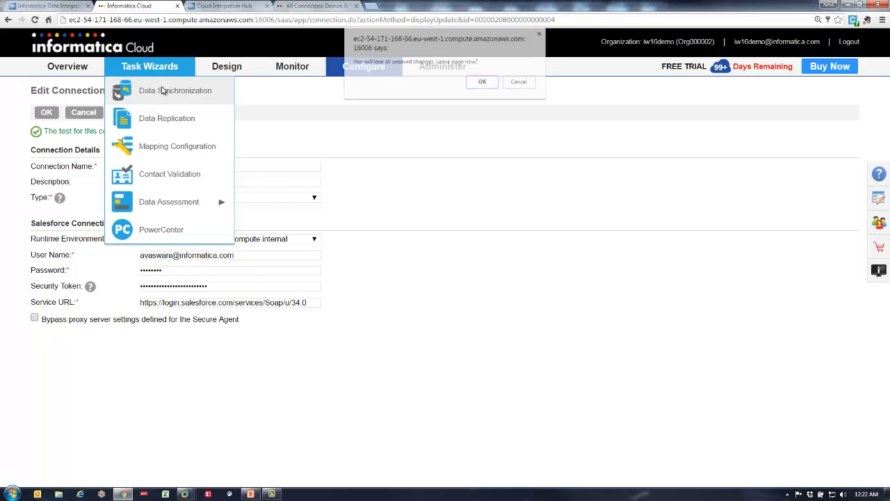
click(482, 83)
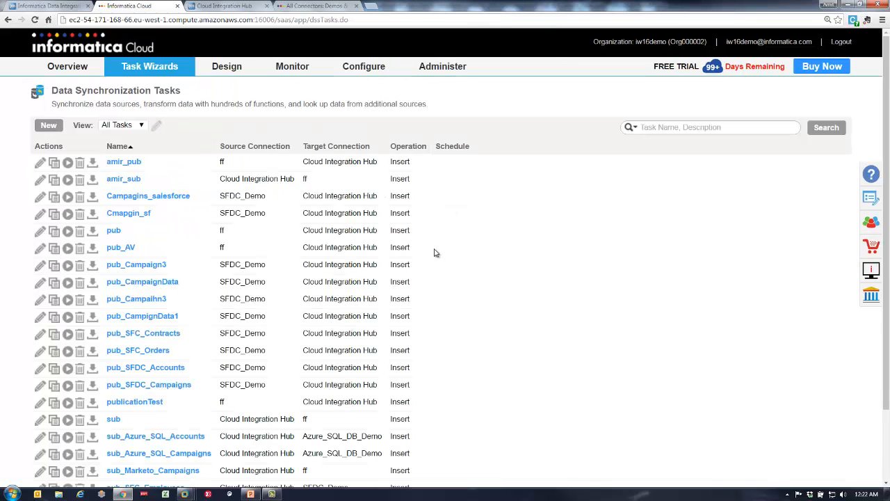
Create a data synchronization task named pub_Camp_8 with the Insert operation and proceed to its source definition.
click(47, 125)
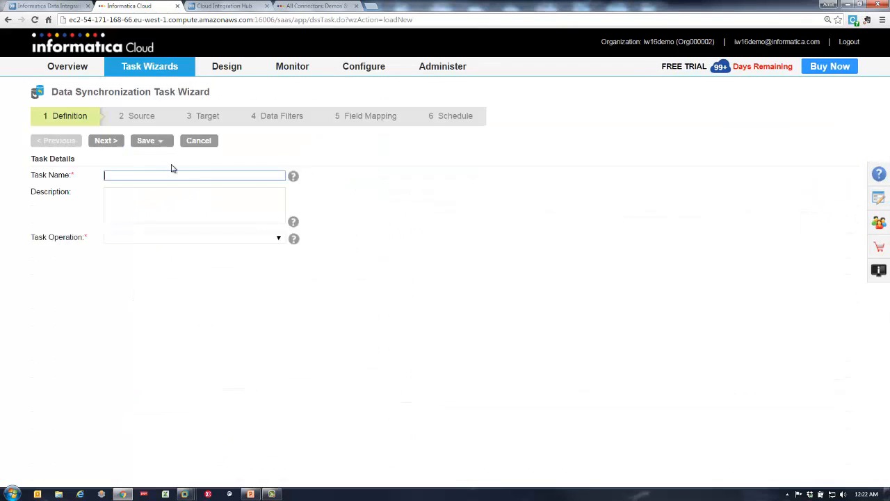
text(pub_C)
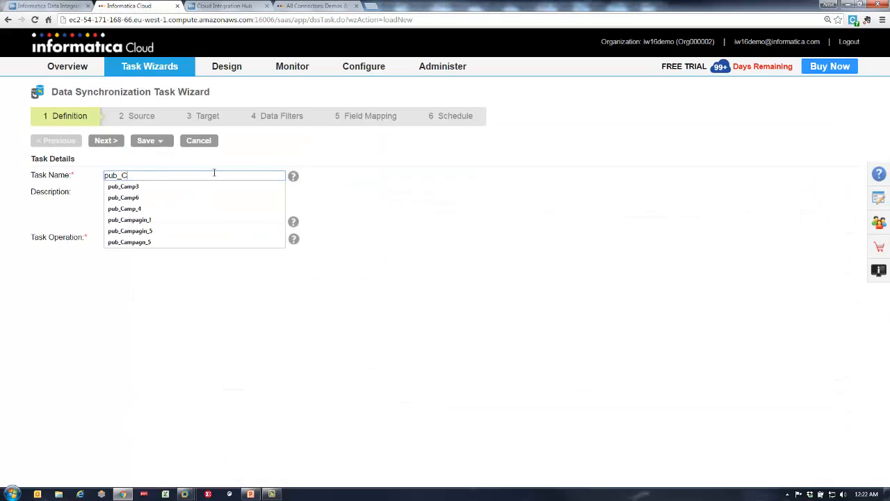
text(amp_8)
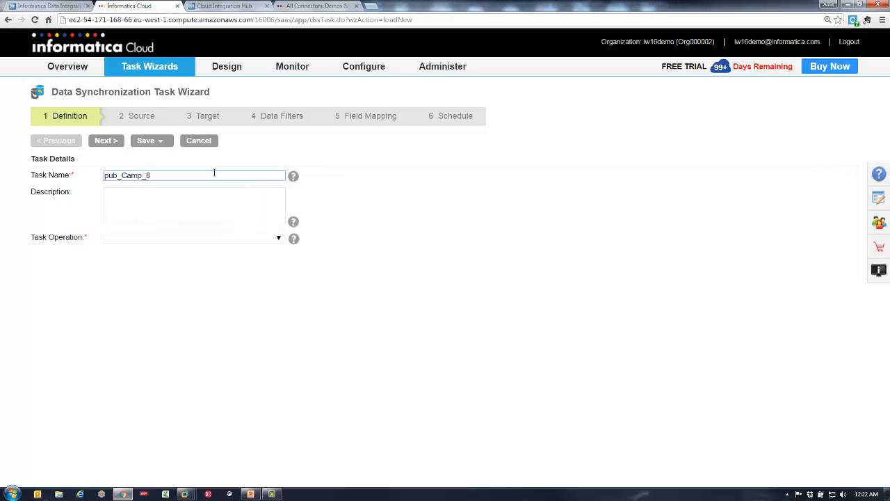
click(219, 244)
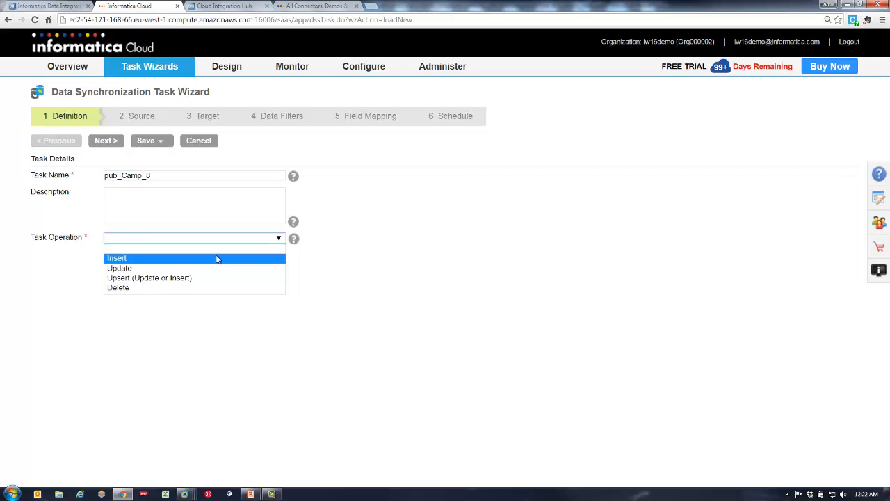
click(215, 256)
click(108, 144)
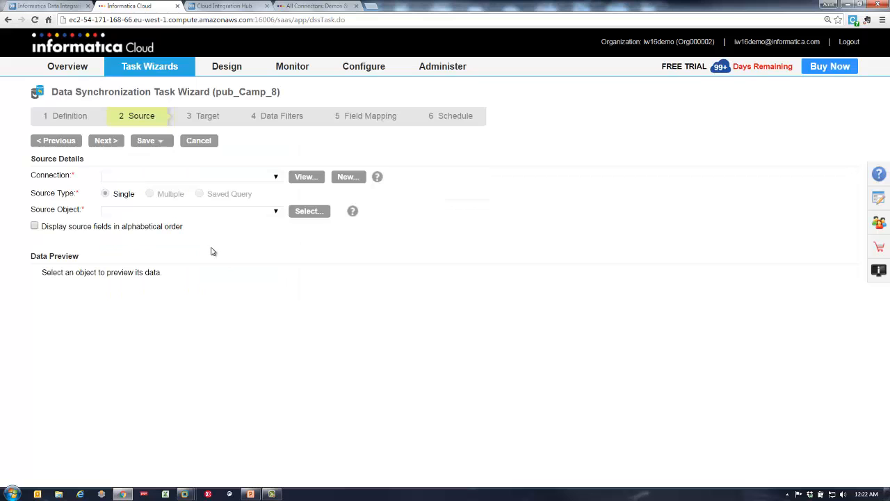
Set the task's source to the Campaign object of the SFDC_Demo connection and proceed to the target definition.
click(192, 179)
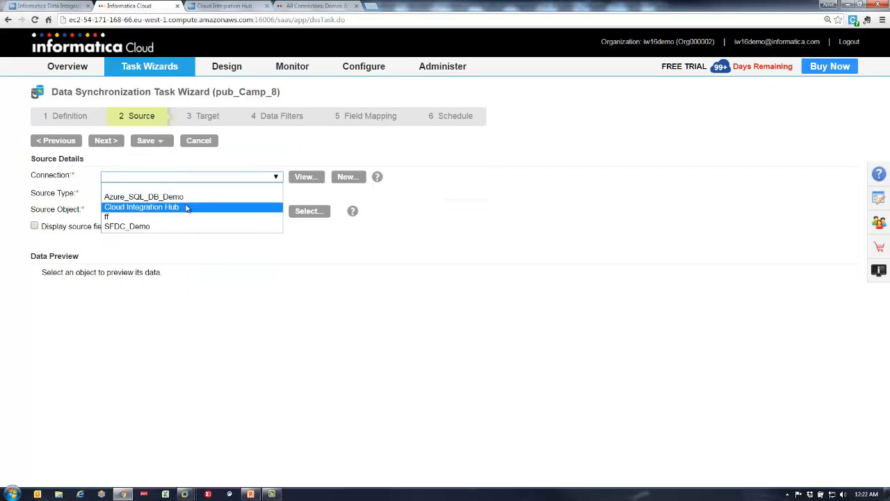
click(185, 227)
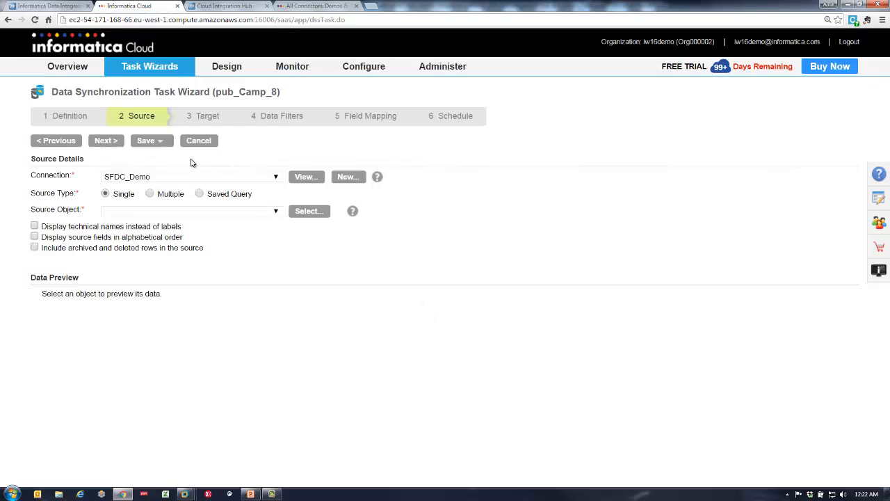
click(264, 214)
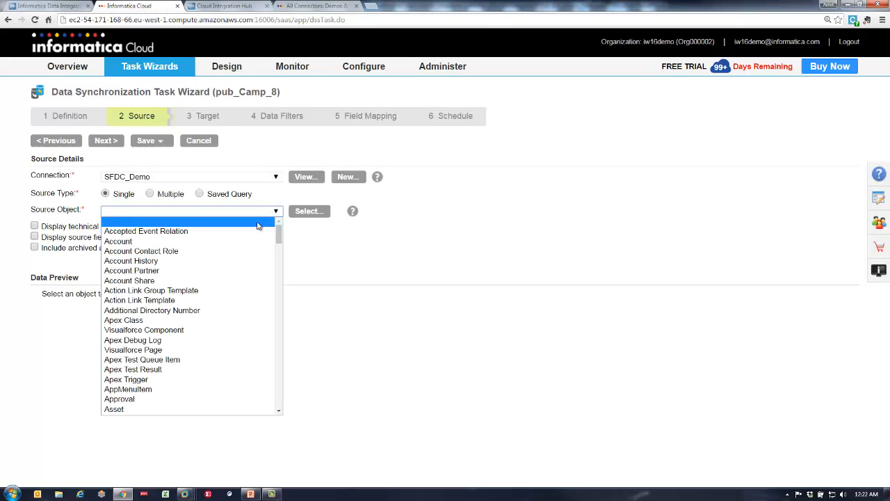
scroll(188, 250, down, 1)
scroll(188, 251, down, 8)
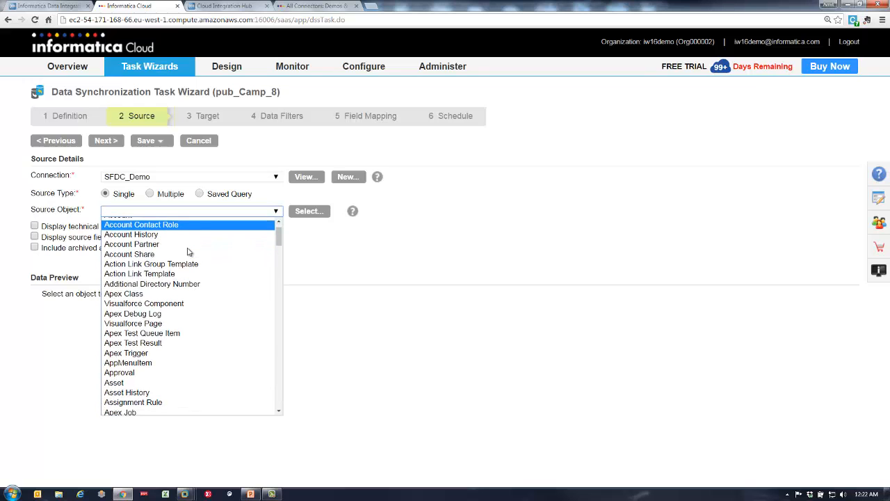
scroll(186, 251, up, 2)
scroll(185, 248, up, 4)
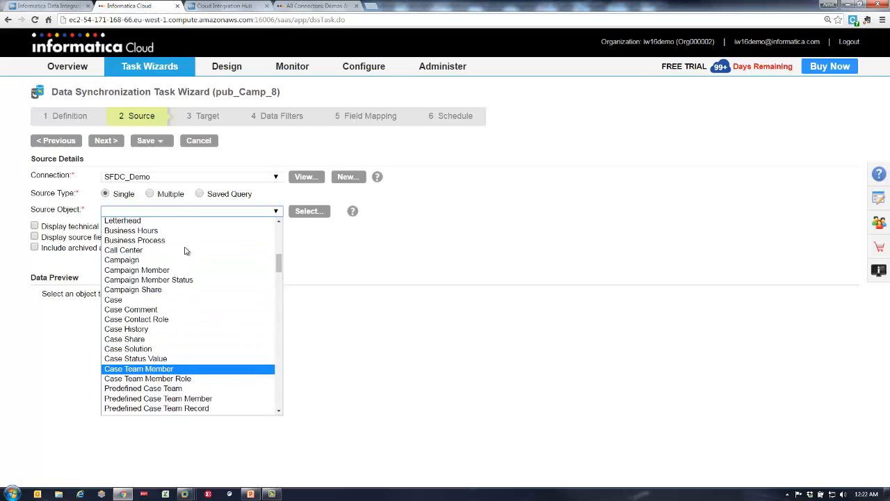
click(154, 305)
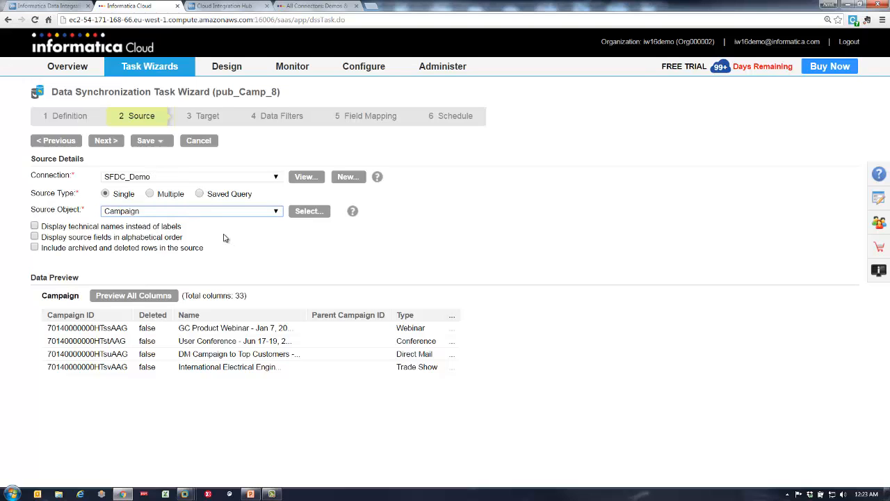
click(110, 141)
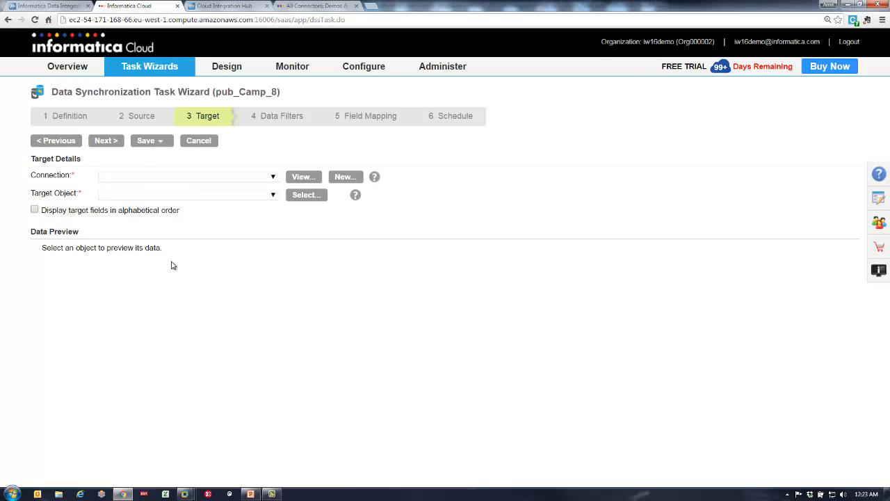
Set the target to Campaigns/Campaign on the Cloud Integration Hub connection, checking the hub's topic list, and proceed to the data filters.
click(185, 178)
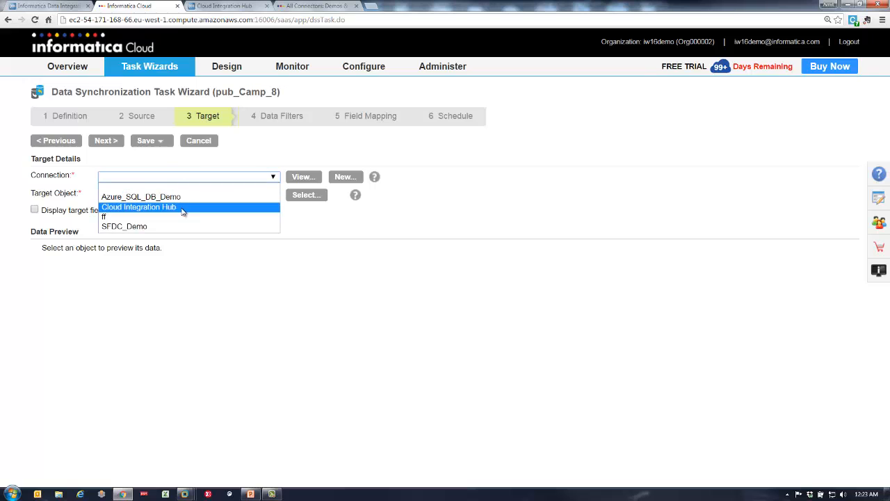
click(185, 208)
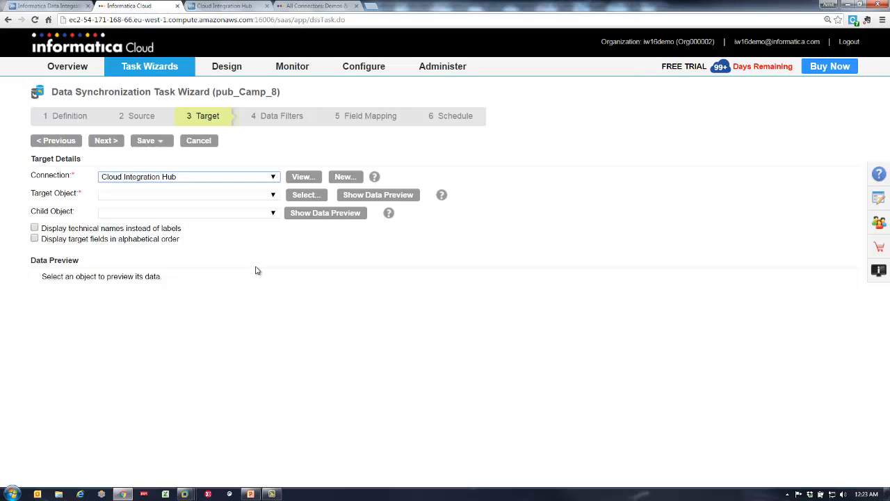
click(220, 196)
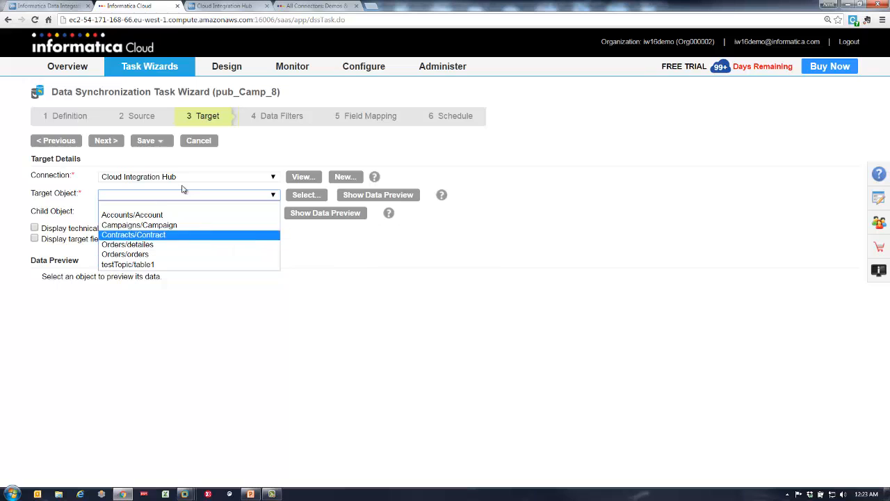
click(70, 7)
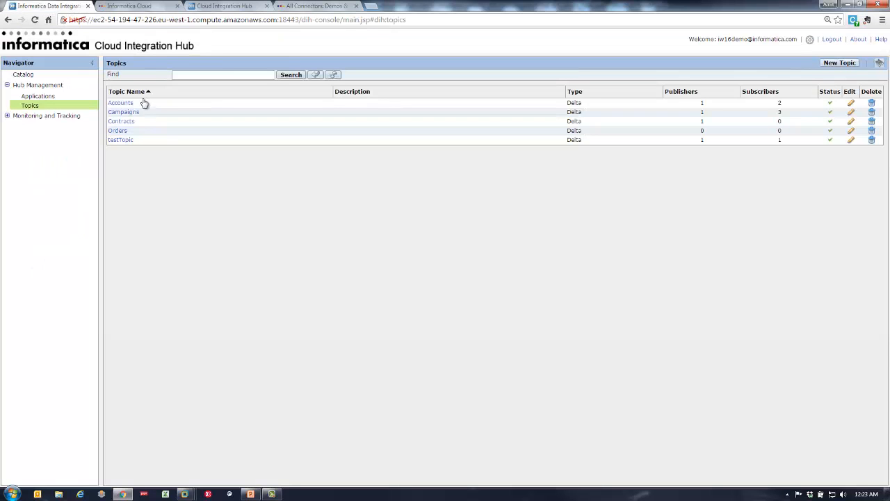
click(132, 6)
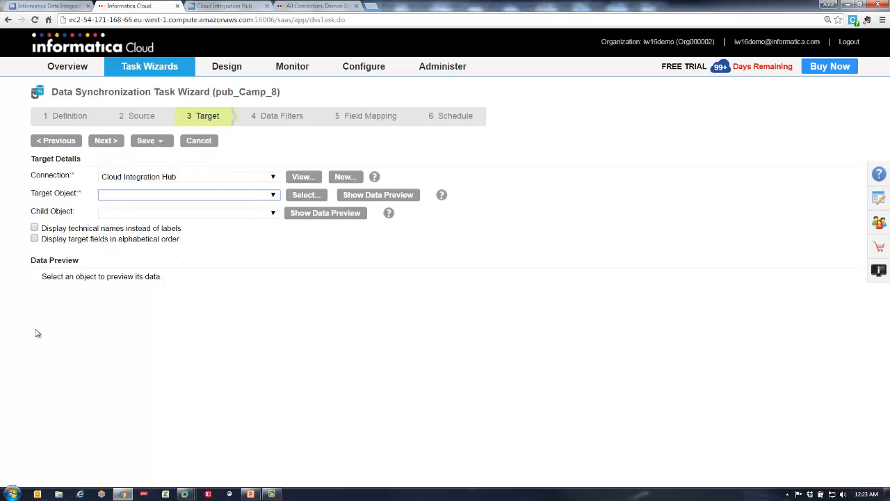
click(128, 200)
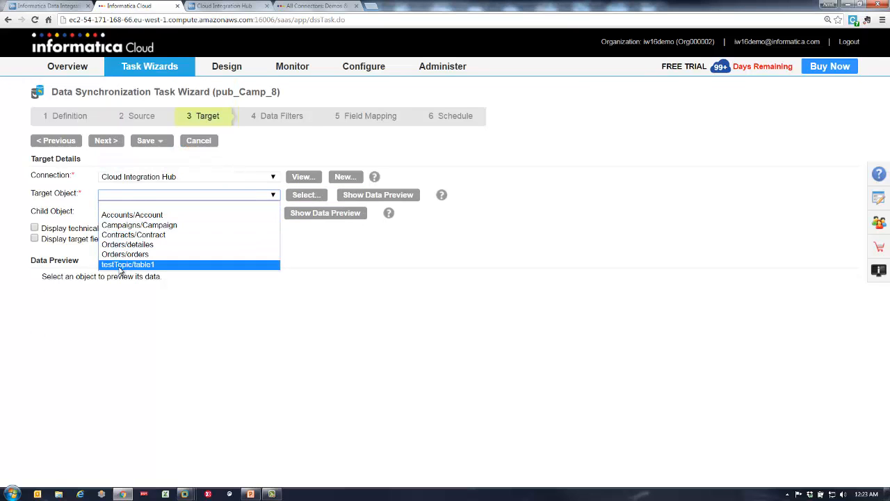
click(131, 228)
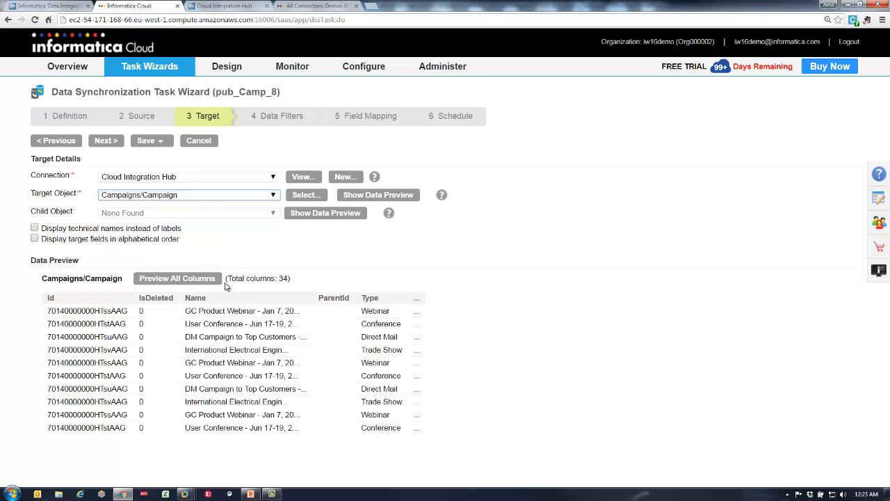
click(104, 140)
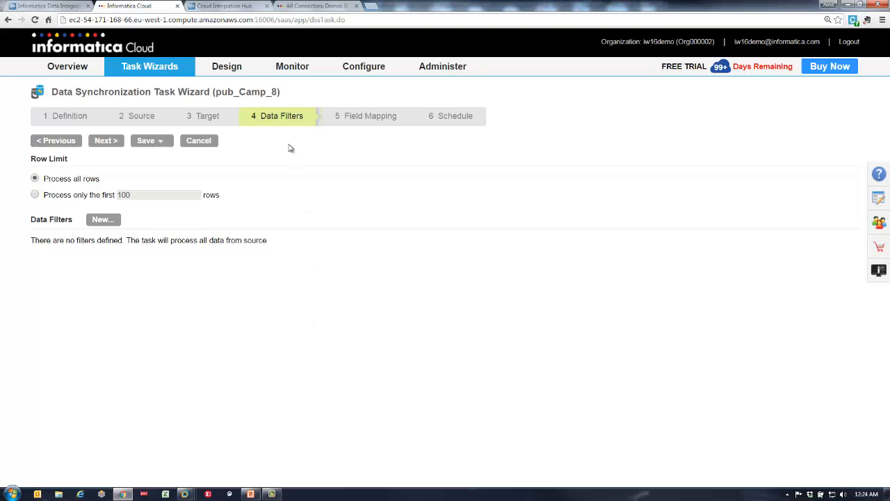
Add a data filter on the Campaign object for Last Modified Date Greater Than $LastRunTime.
click(107, 220)
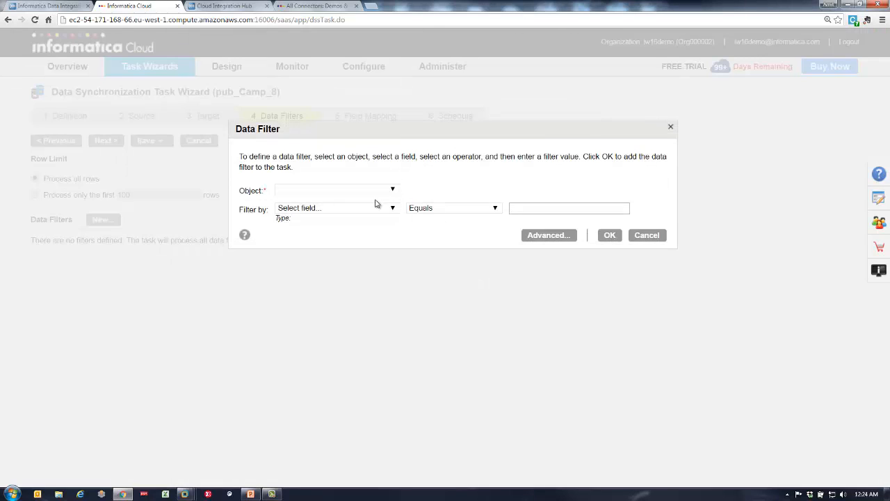
click(374, 191)
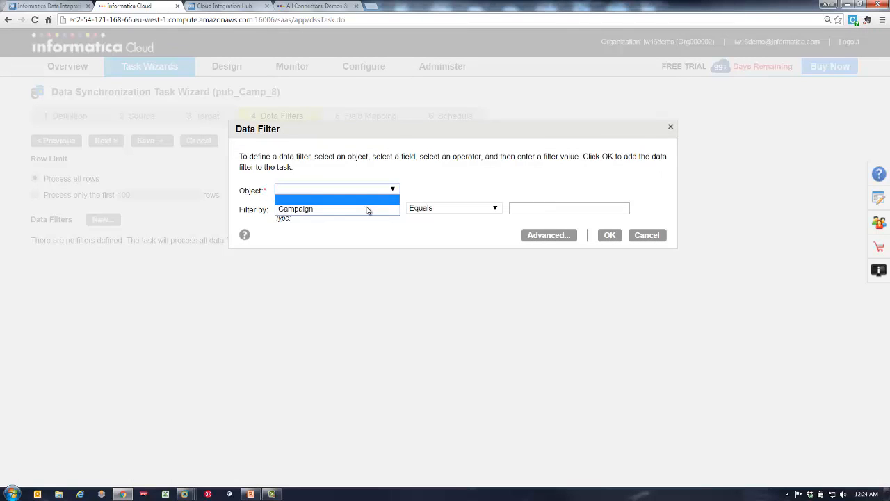
click(366, 209)
click(367, 210)
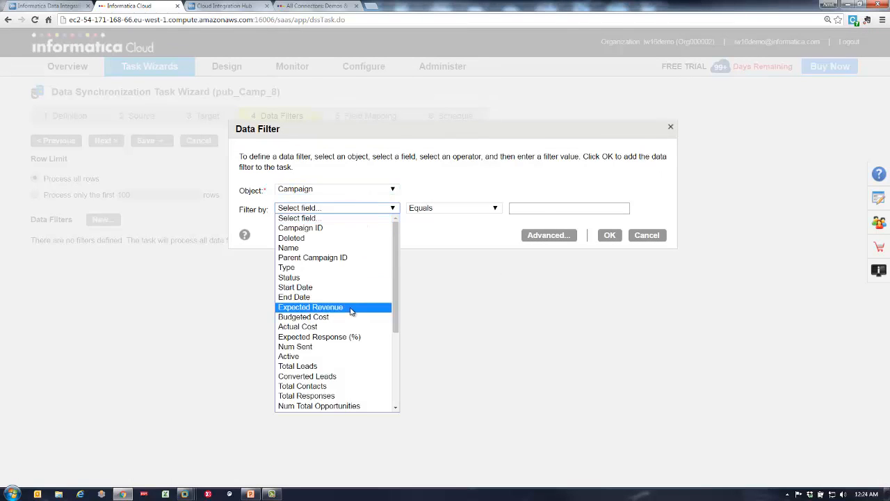
scroll(351, 310, down, 4)
click(347, 350)
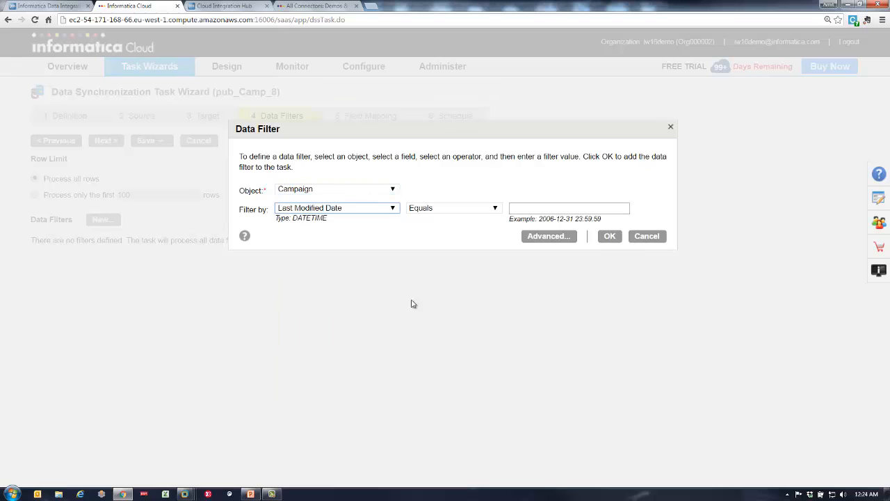
click(435, 211)
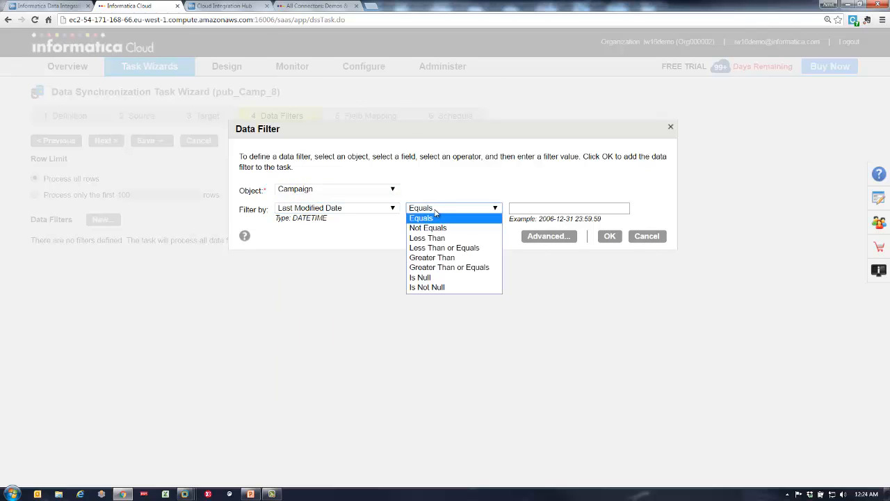
click(443, 258)
click(542, 208)
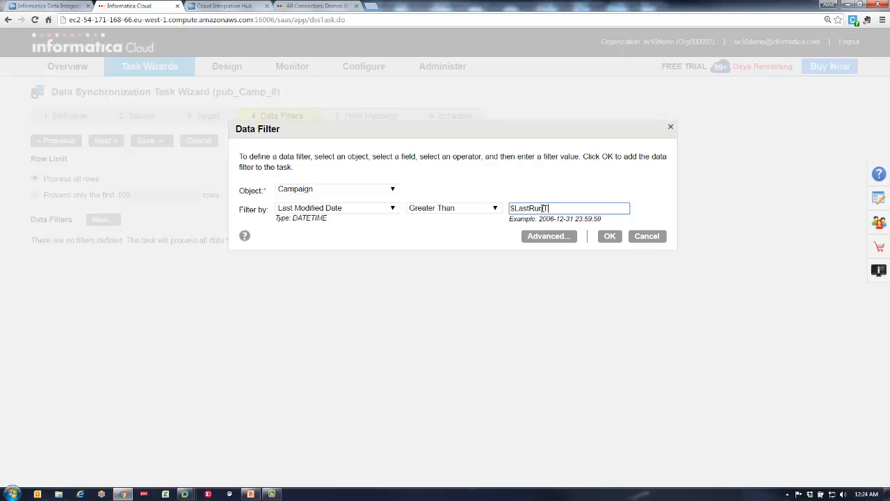
text(me)
click(607, 236)
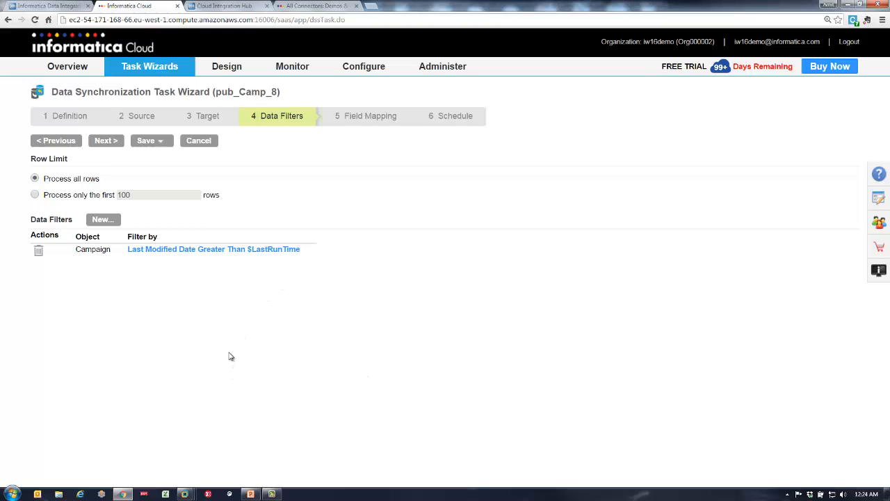
Proceed to the field mapping and automatch the Campaign source fields with the target fields.
click(112, 142)
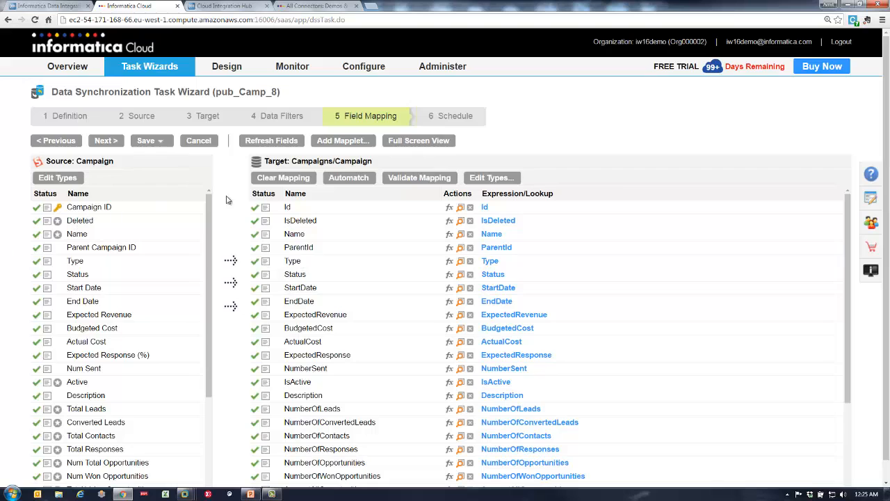
click(352, 182)
click(343, 188)
Examine the functions available in the field expression editor for the Id target field, leaving its mapping as is.
click(449, 207)
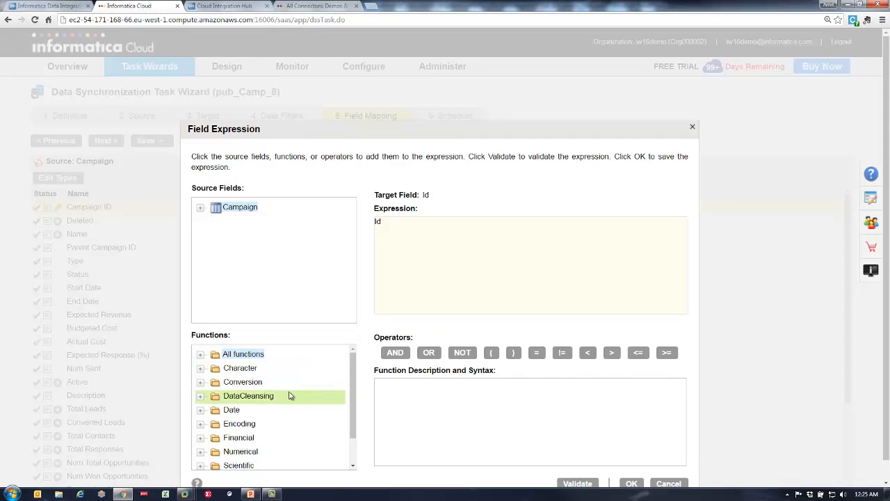
click(200, 355)
scroll(261, 383, down, 5)
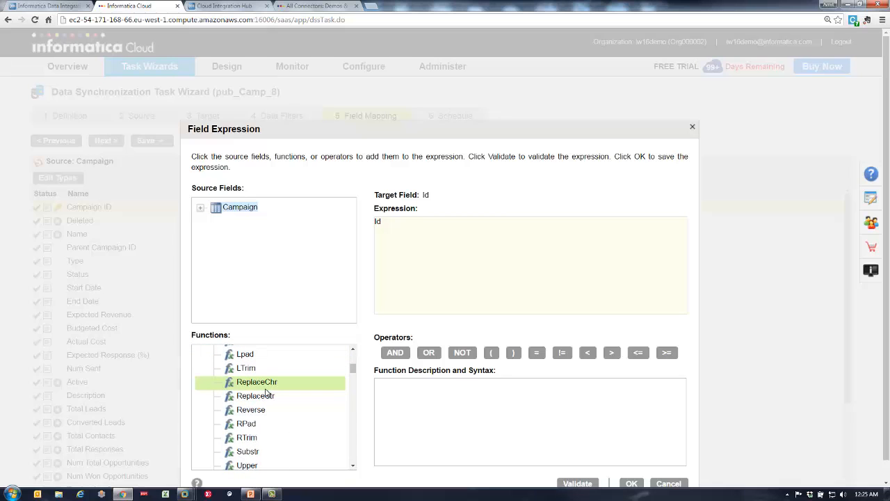
scroll(270, 381, down, 1)
scroll(271, 378, down, 10)
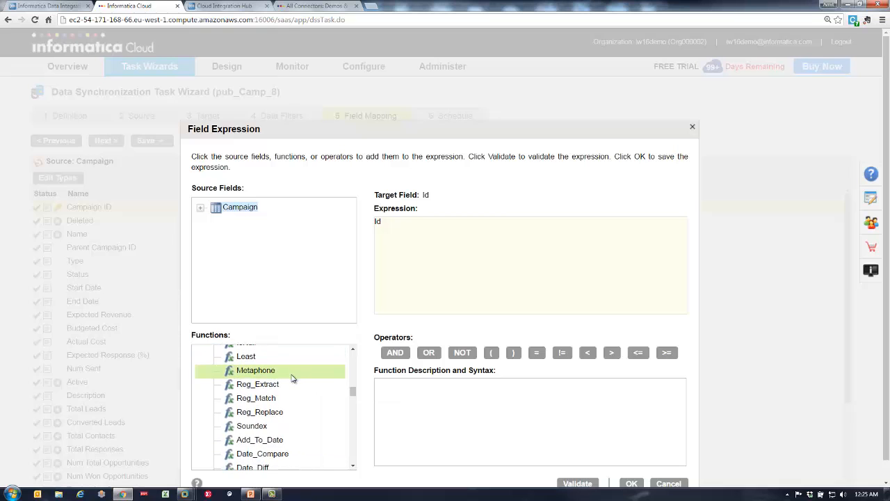
click(669, 482)
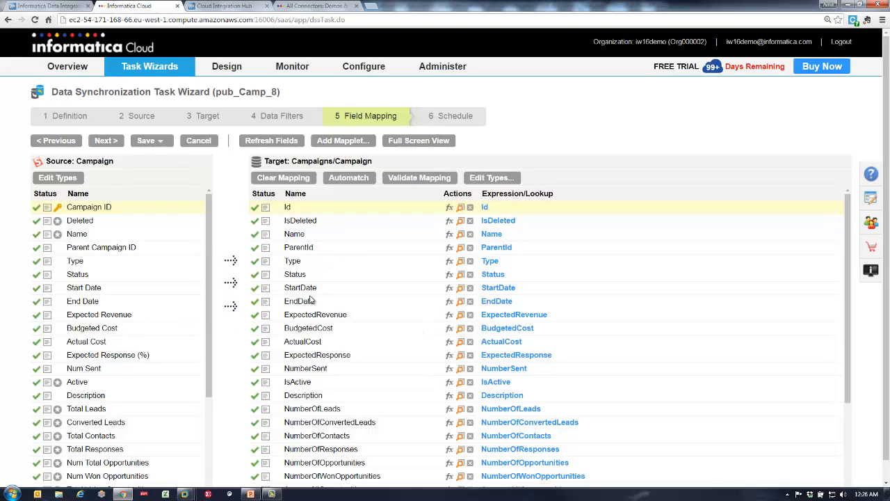
Close the pub_Camp_8 task wizard and switch to the application list in Cloud Integration Hub.
click(146, 141)
click(148, 151)
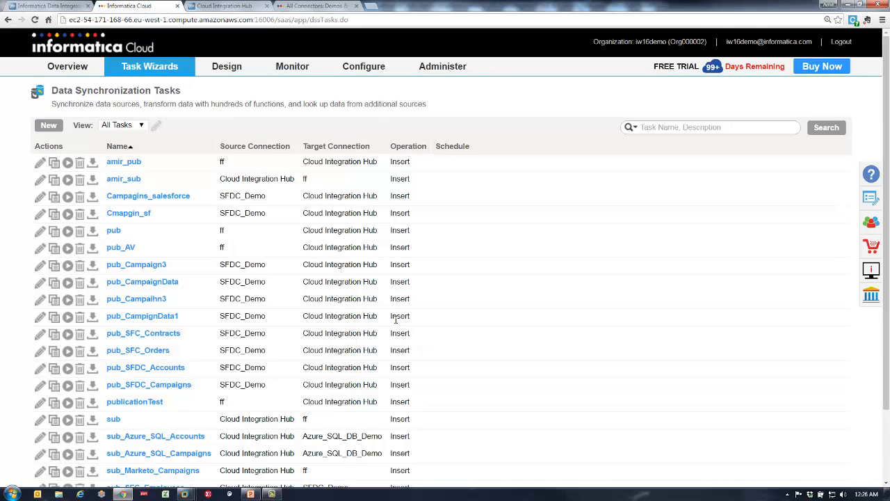
click(59, 6)
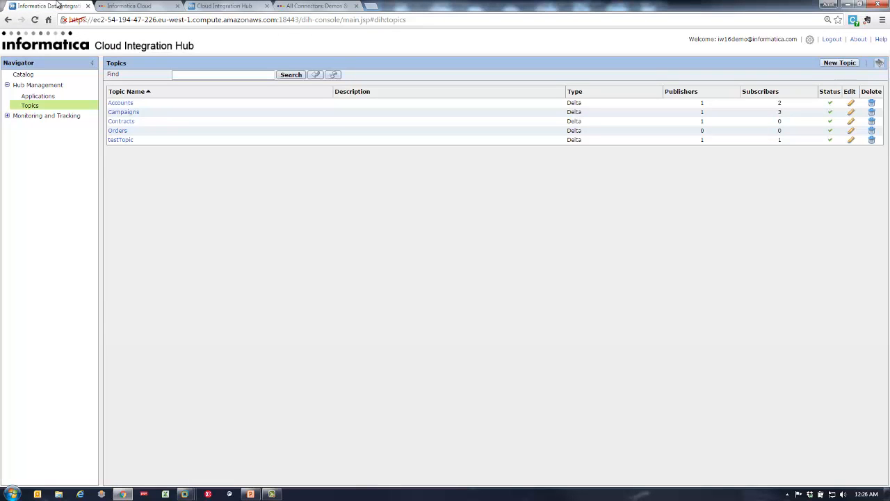
click(45, 98)
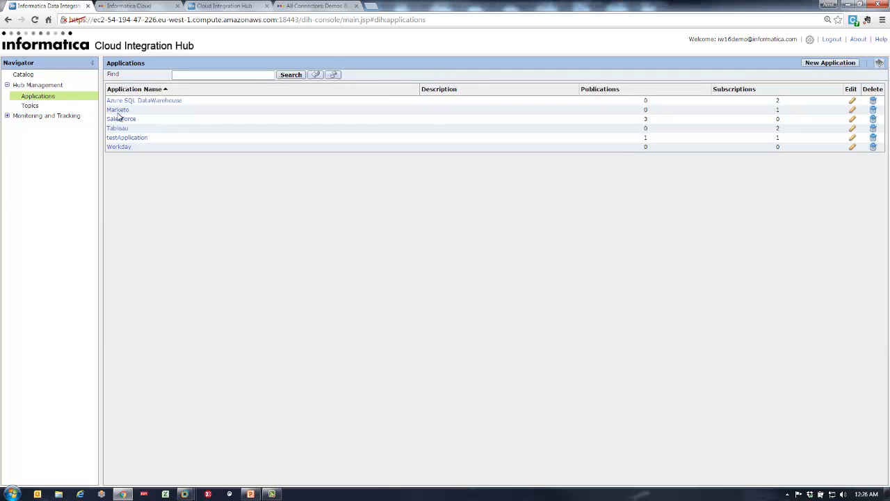
Create and save a new hub application named SFDC.
click(815, 64)
text(SFDC)
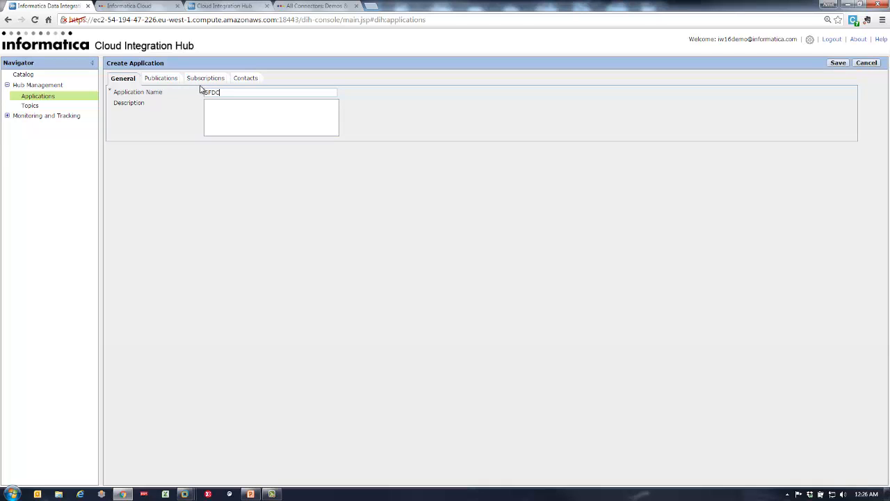
click(170, 83)
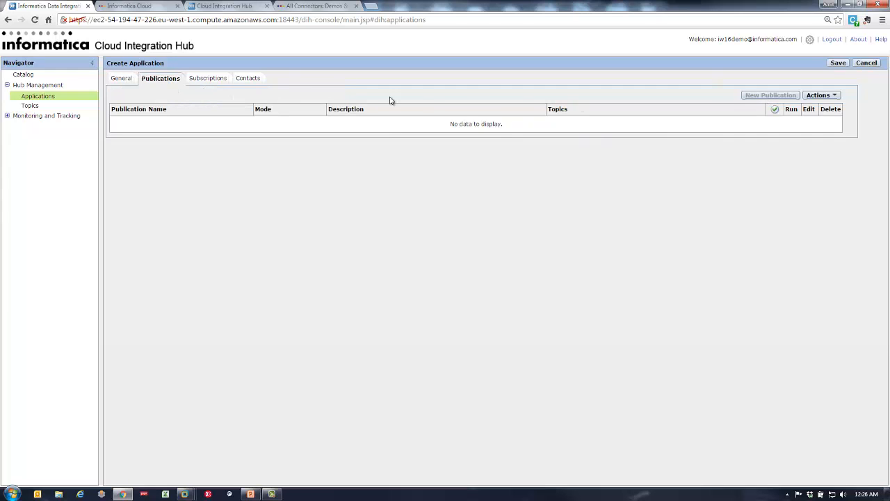
click(124, 81)
click(839, 64)
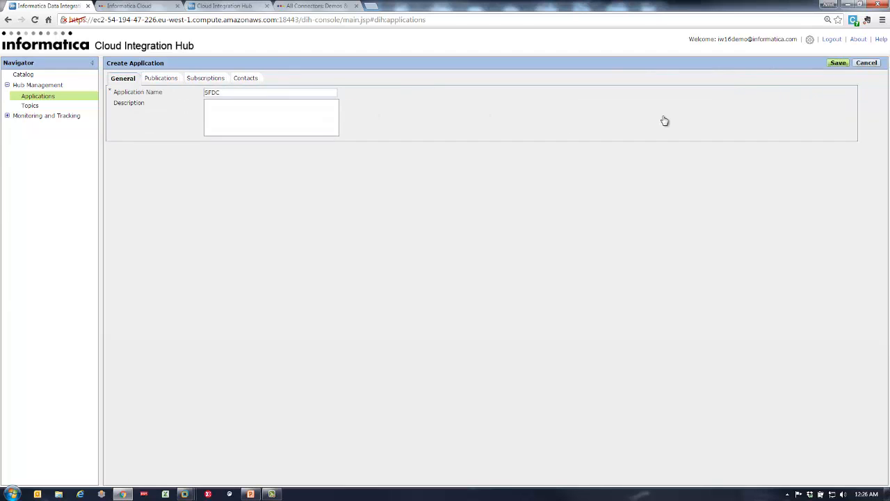
Start a publication named pub_Camp for the SFDC application, assign it the Campaigns topic, and proceed to its mapping.
click(115, 128)
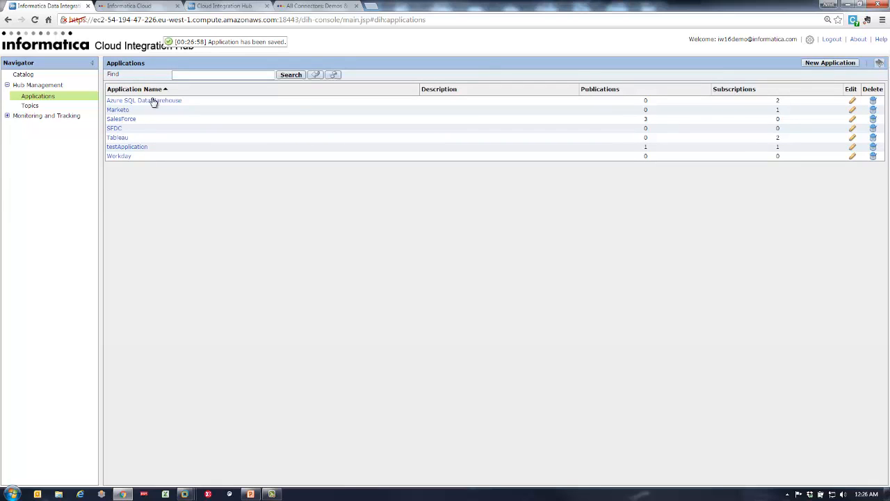
click(180, 78)
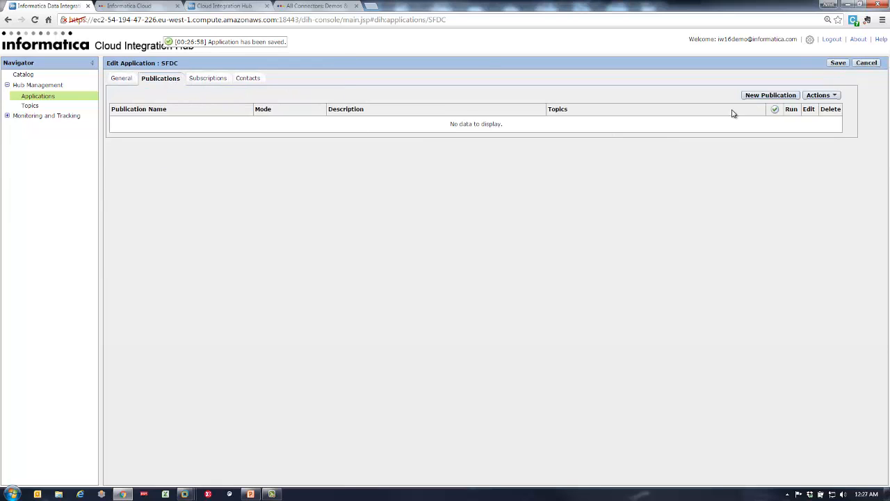
click(757, 99)
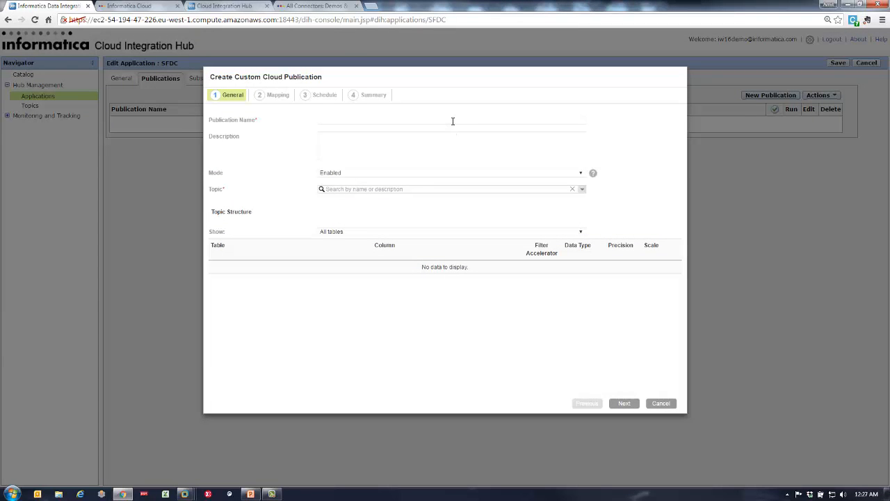
text(pub_Campau)
key(F12)
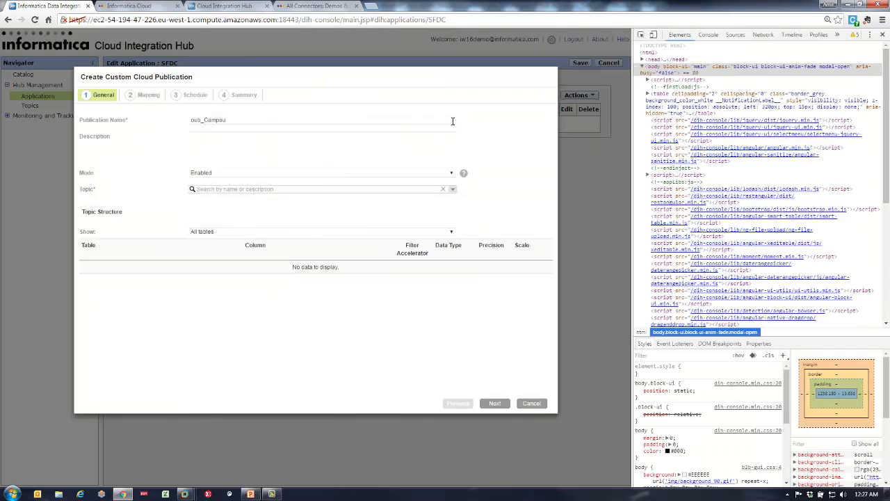
click(882, 35)
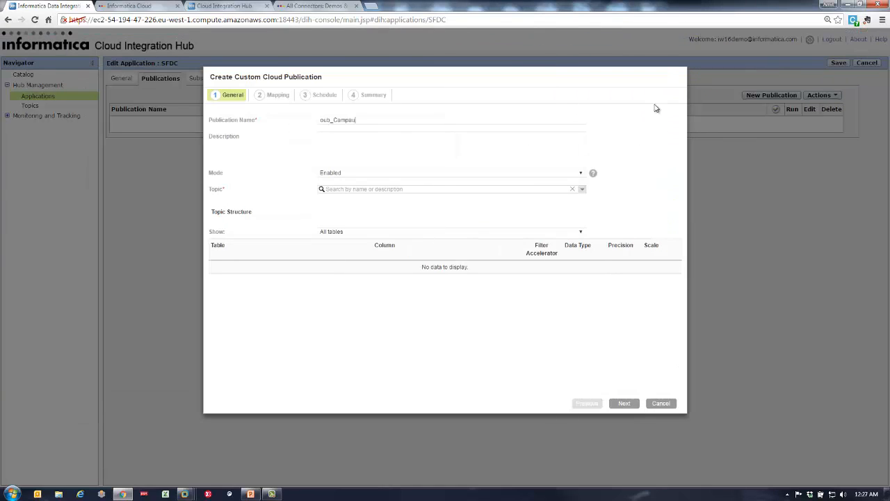
double_click(437, 119)
text(pu)
click(582, 190)
click(445, 224)
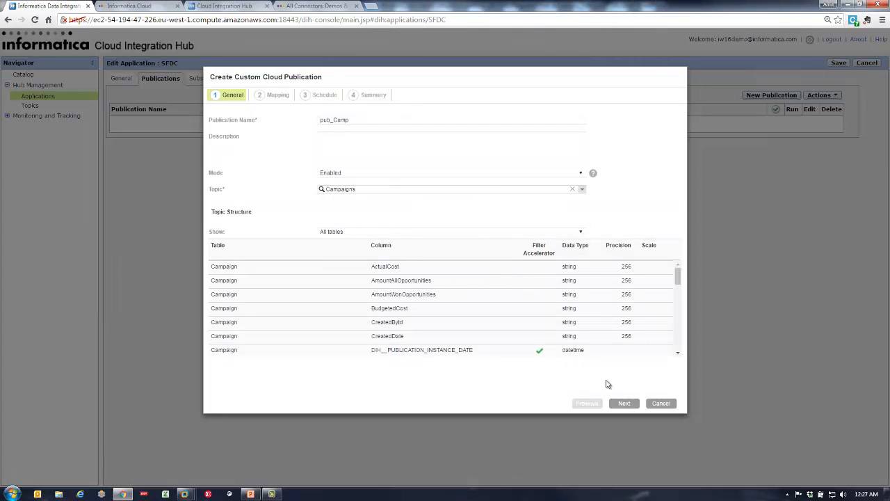
click(623, 403)
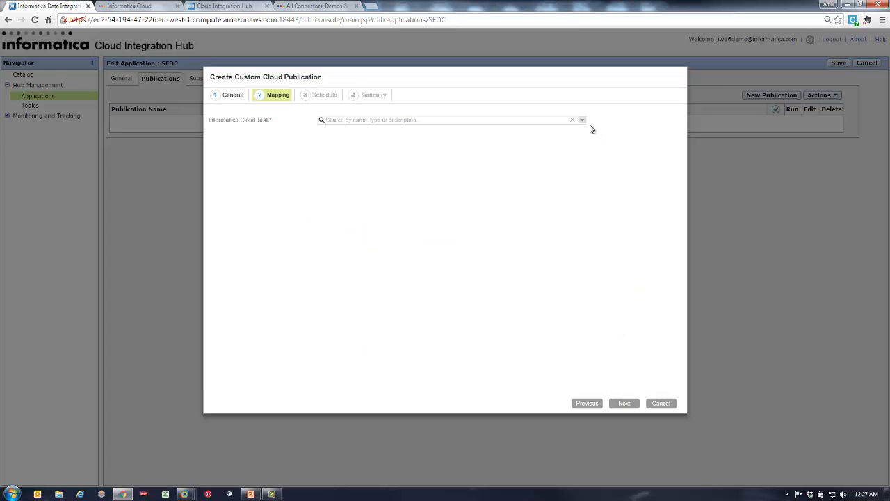
Check the task list in Informatica Cloud, assign the pub_CampaignData task to the publication, and proceed to its schedule.
click(146, 4)
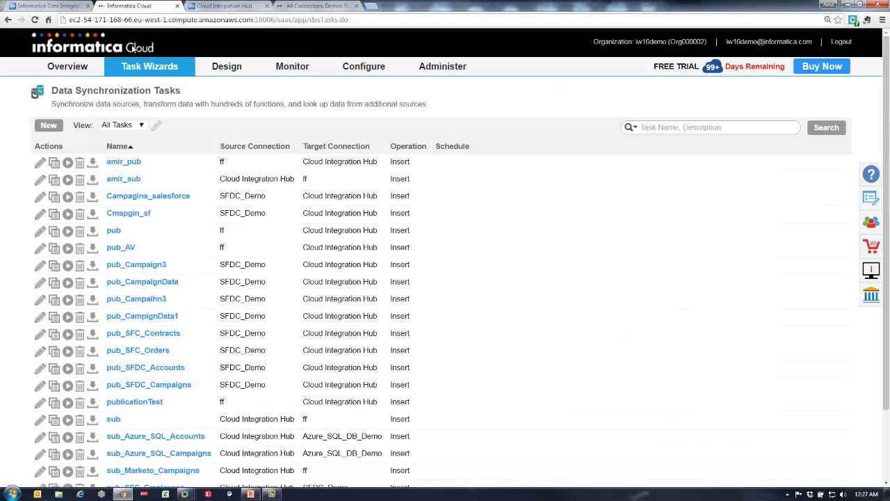
mouse_move(128, 66)
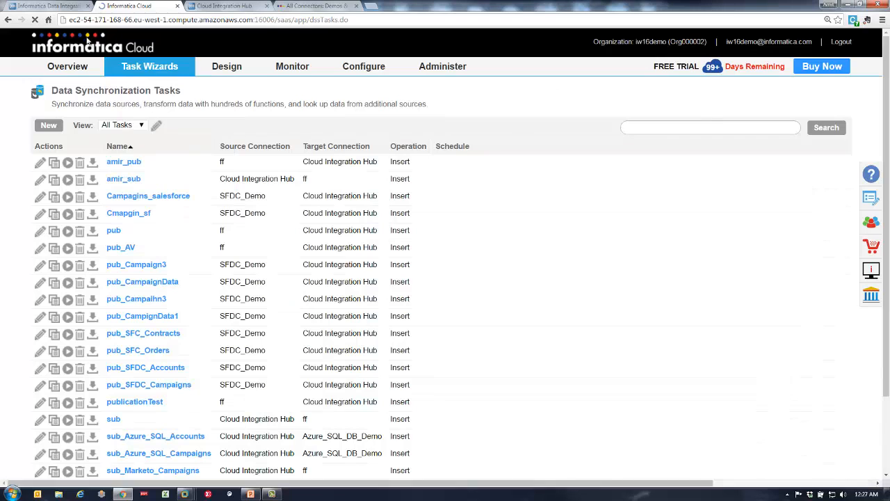
click(61, 5)
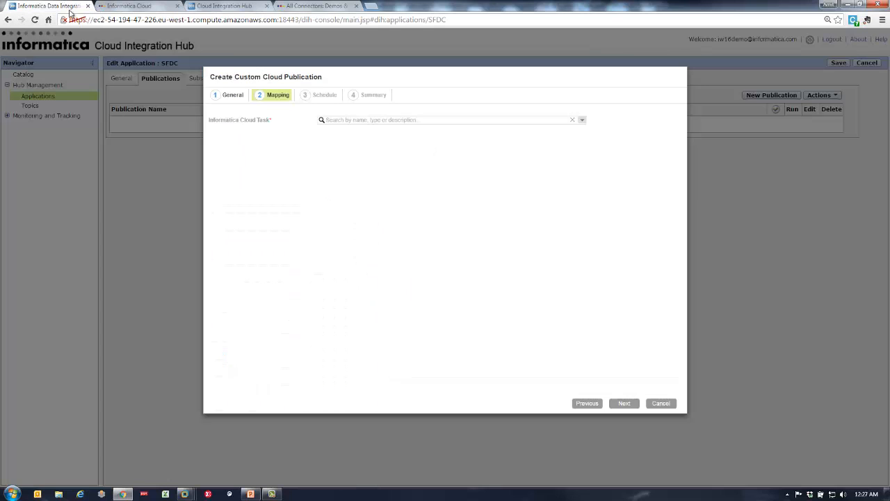
click(583, 121)
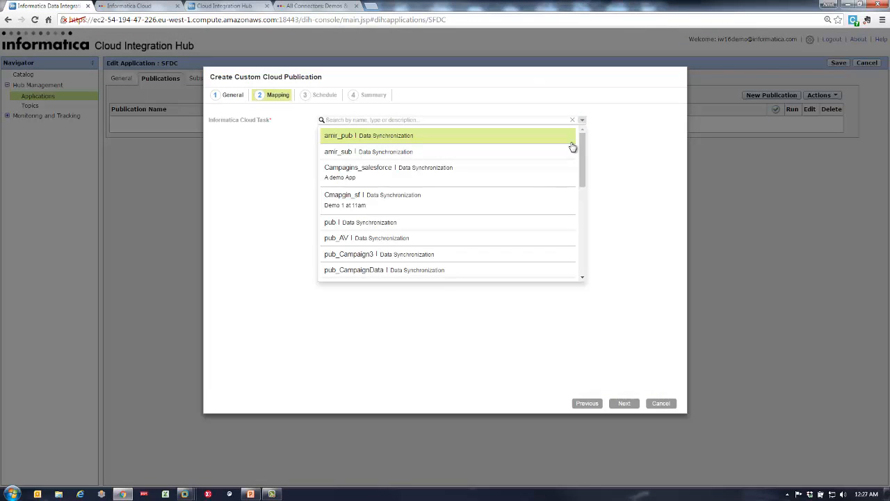
scroll(542, 181, down, 2)
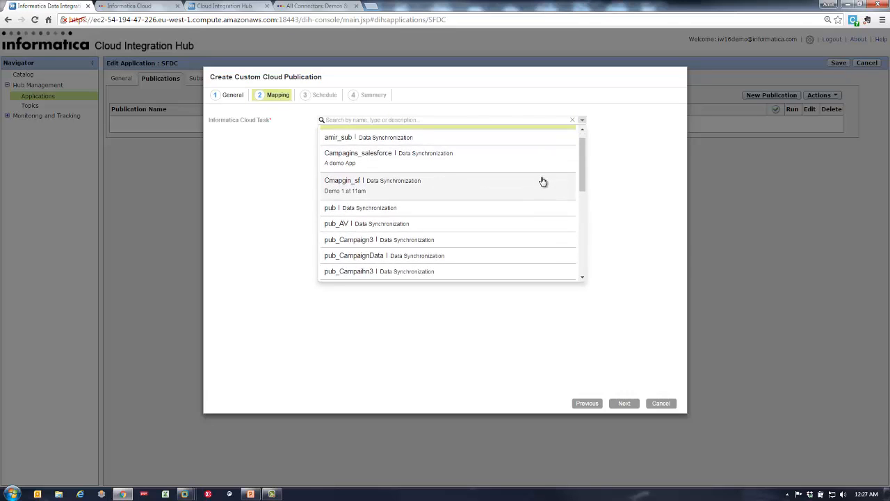
click(417, 240)
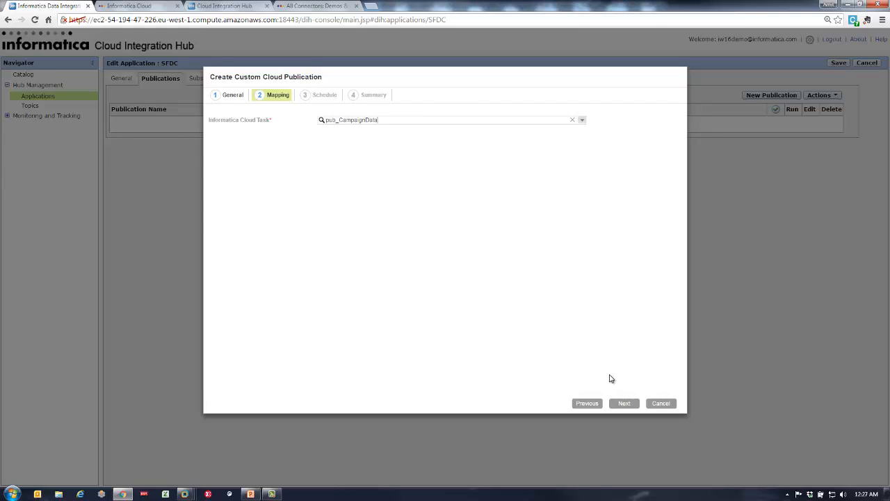
click(623, 403)
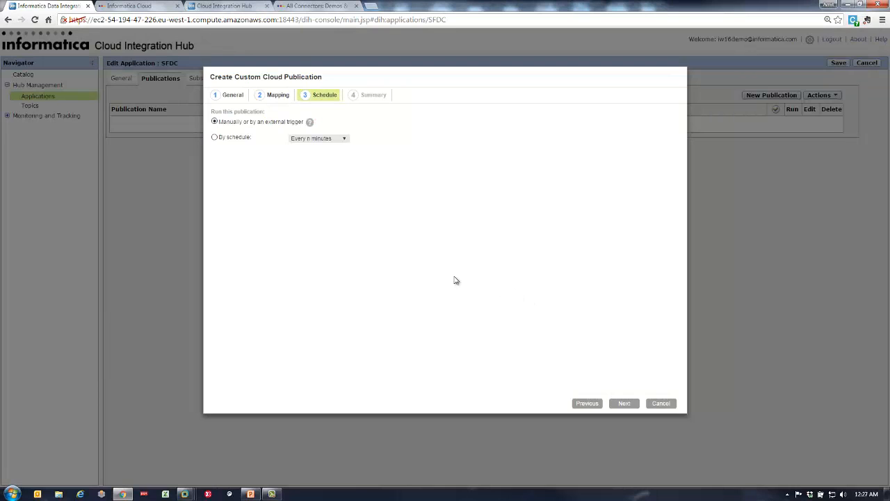
Schedule the publication to run every 1 hours and proceed to its summary.
click(215, 137)
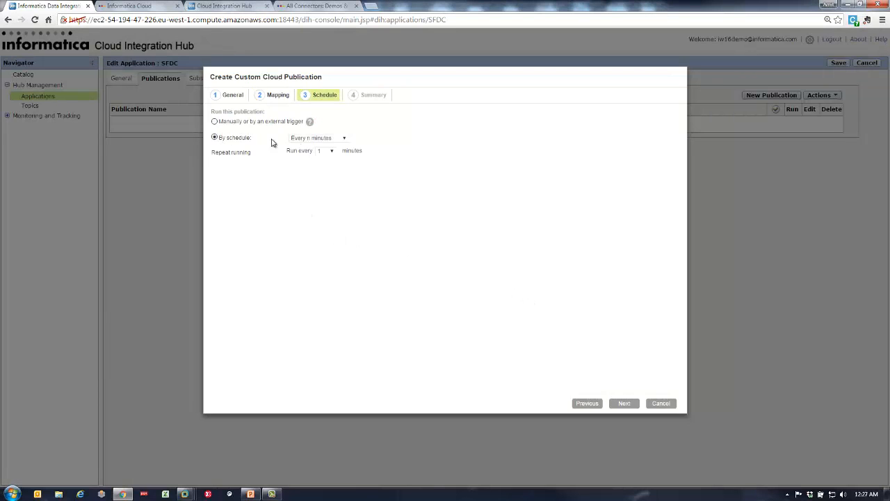
click(309, 139)
click(312, 153)
click(624, 404)
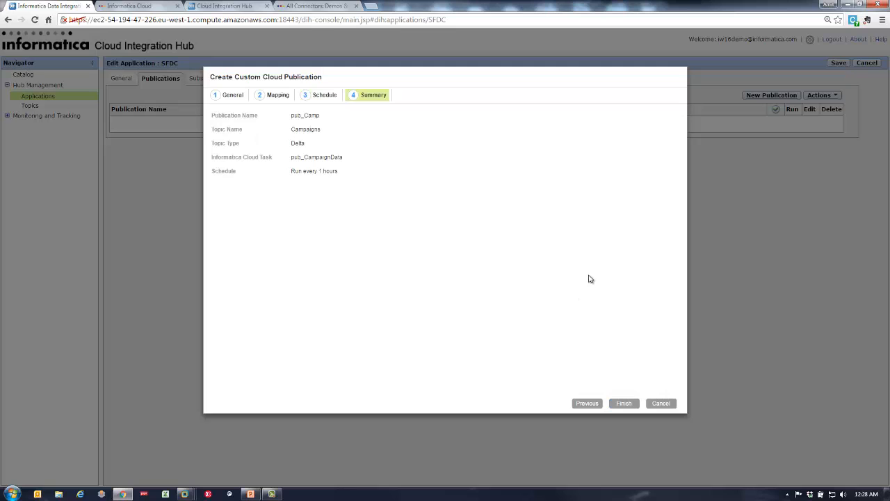
Discard the new publication and leave the SFDC application without saving further changes.
click(659, 404)
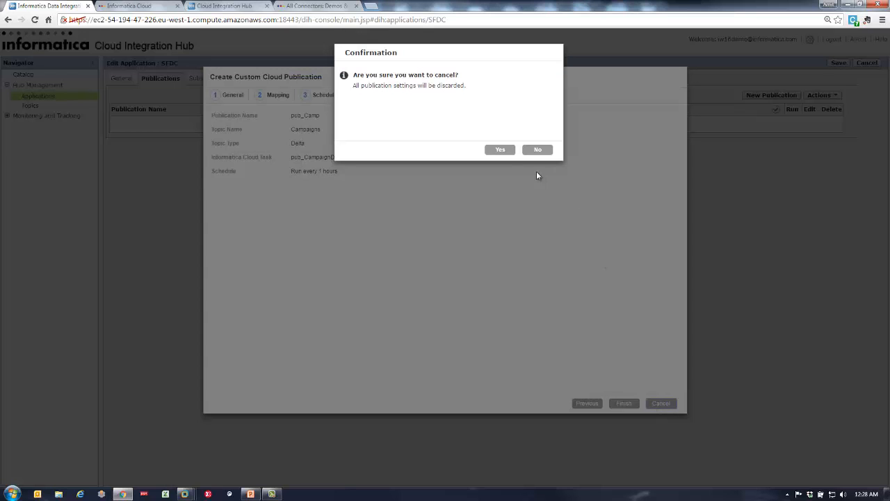
click(500, 150)
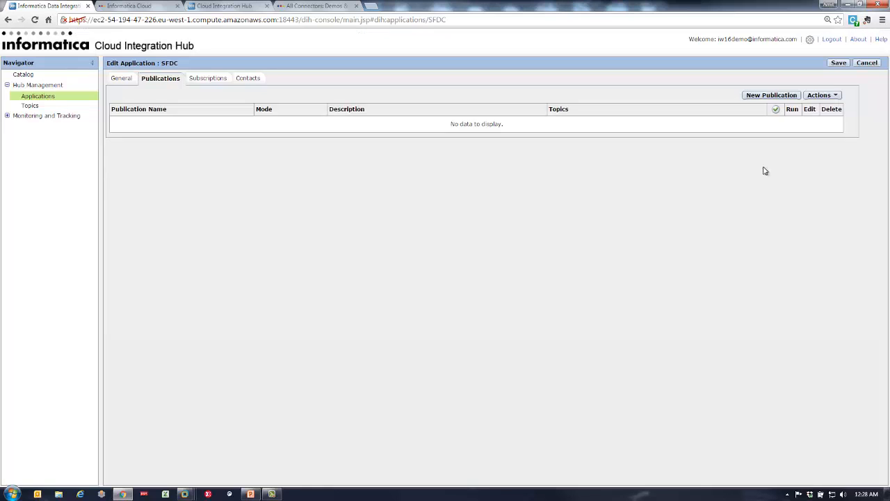
click(868, 64)
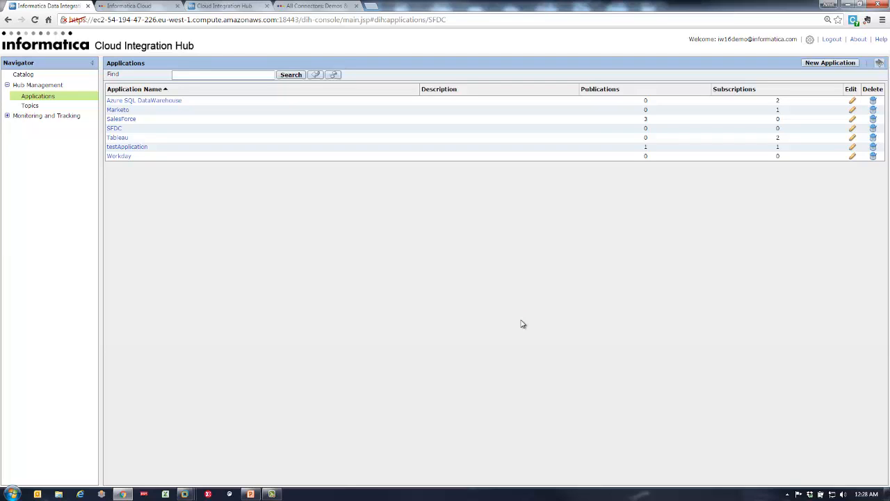
Switch to Informatica Cloud, open the sub_Tableau_Accounts mapping for editing, and enlarge its design canvas.
click(144, 6)
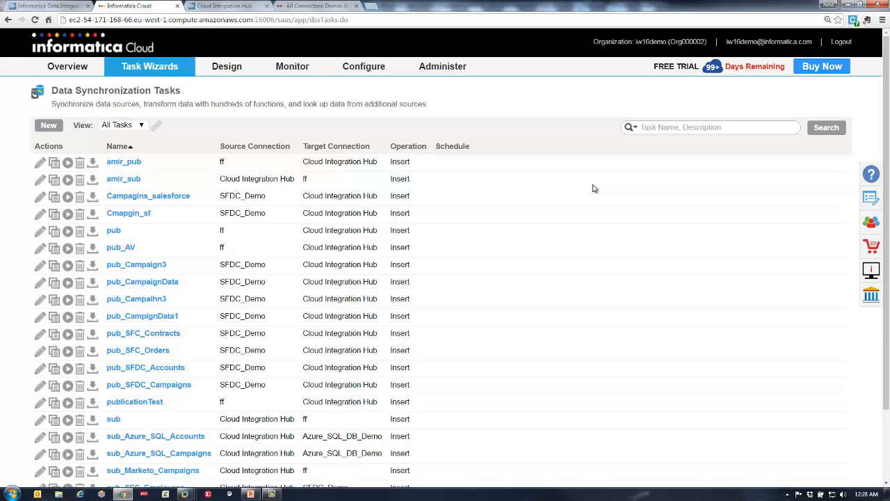
mouse_move(230, 71)
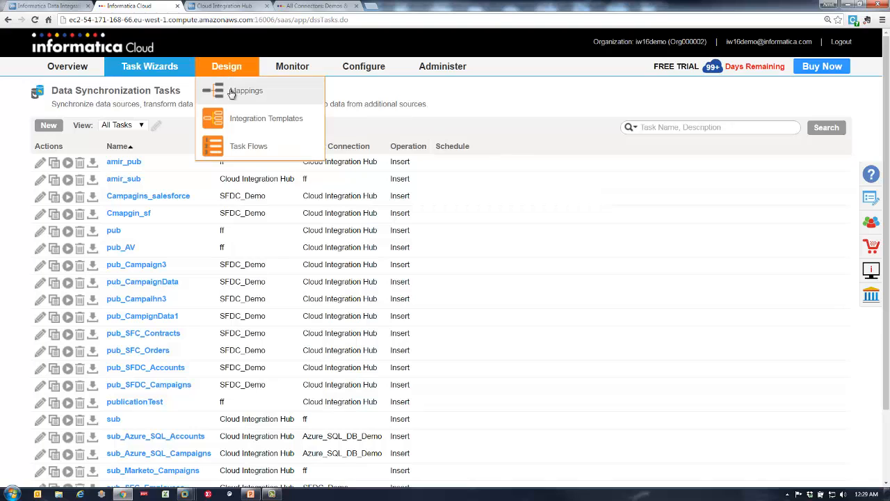
click(236, 91)
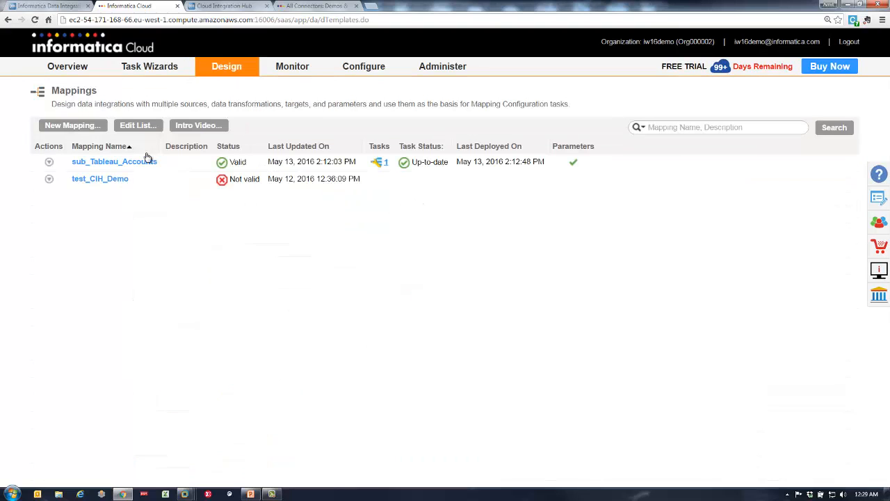
click(145, 161)
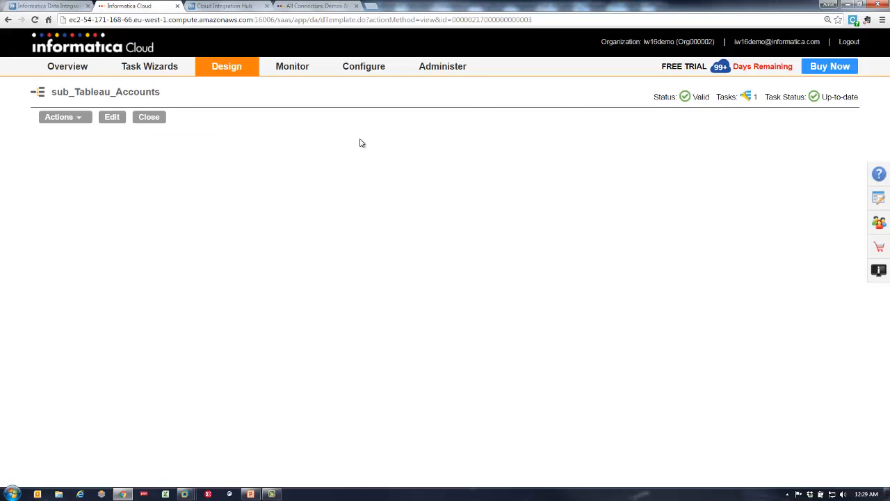
click(111, 119)
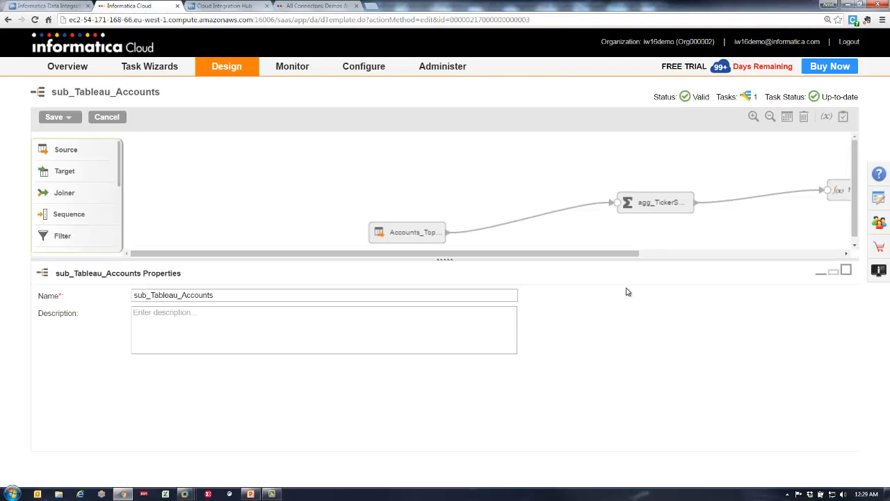
drag(453, 259, 437, 375)
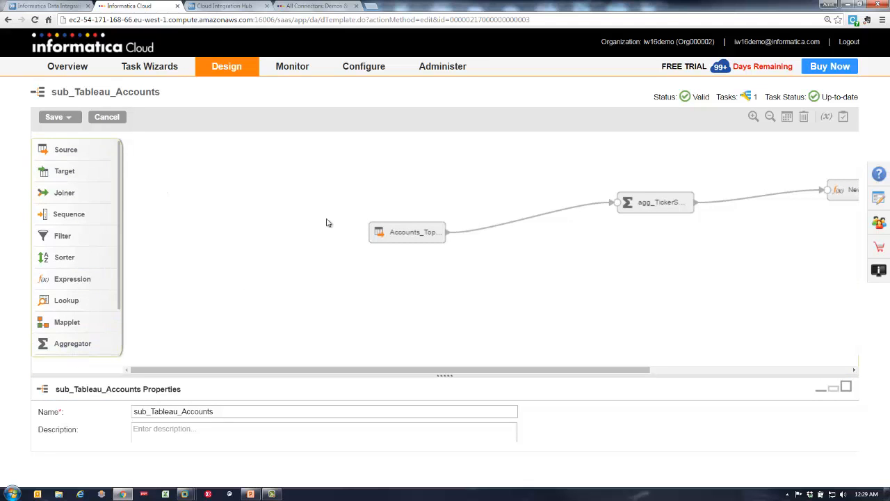
Add a Joiner transformation to the mapping canvas, below the link between the Accounts topic source and the aggregator.
drag(625, 367, 587, 404)
drag(64, 156, 233, 259)
drag(64, 193, 503, 268)
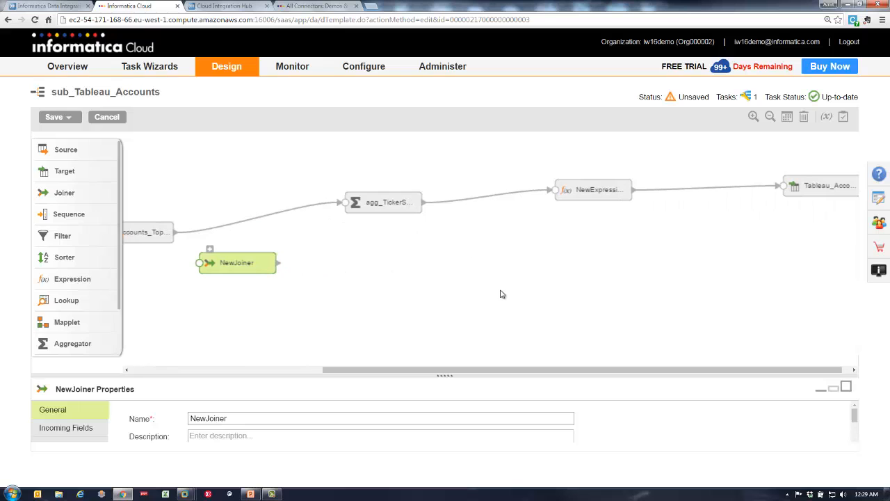
Switch to Cloud Integration Hub and view the subscriptions of the SalesForce application.
click(45, 7)
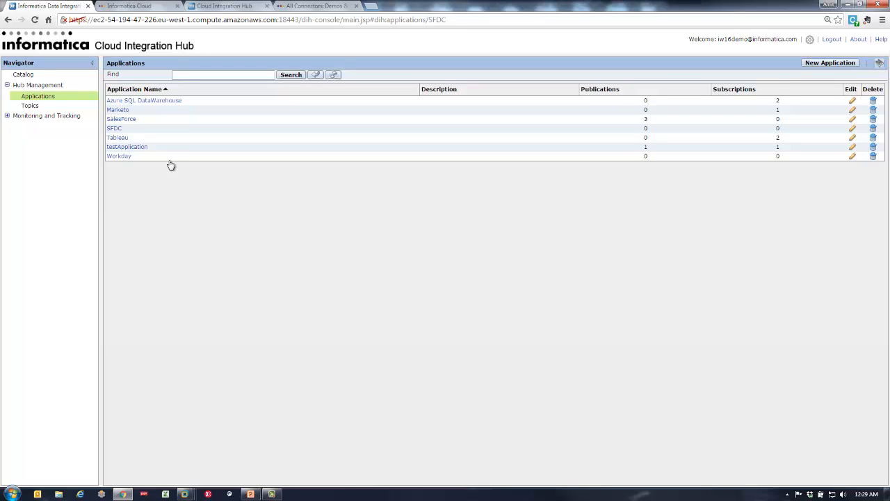
click(134, 122)
click(213, 79)
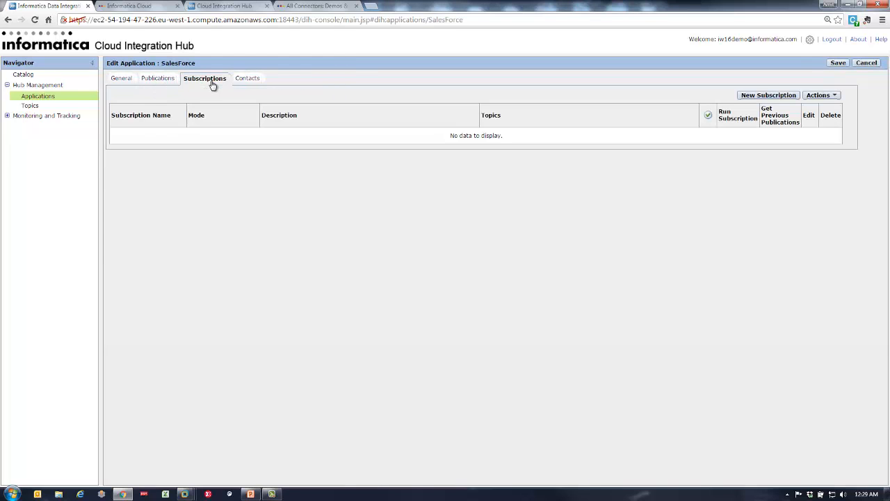
Open the Marketo application's Sub_Marketo_Campaigns subscription for editing and proceed to its schedule.
click(50, 98)
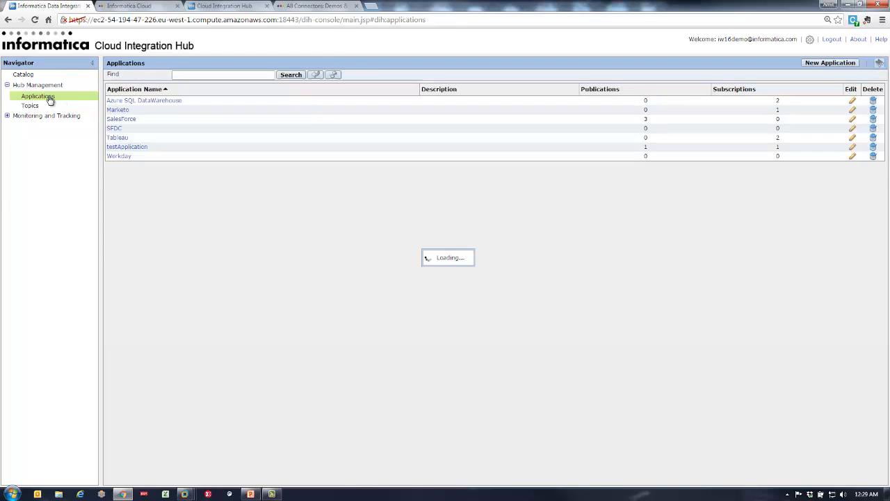
click(127, 111)
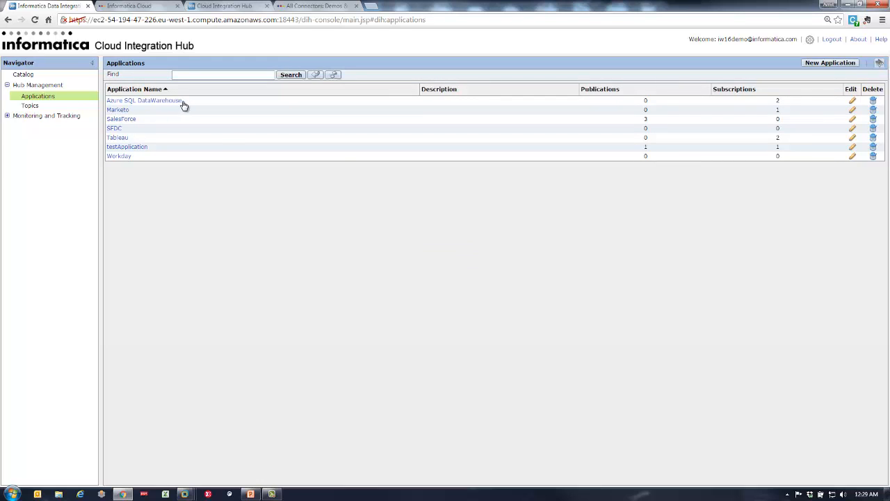
click(216, 80)
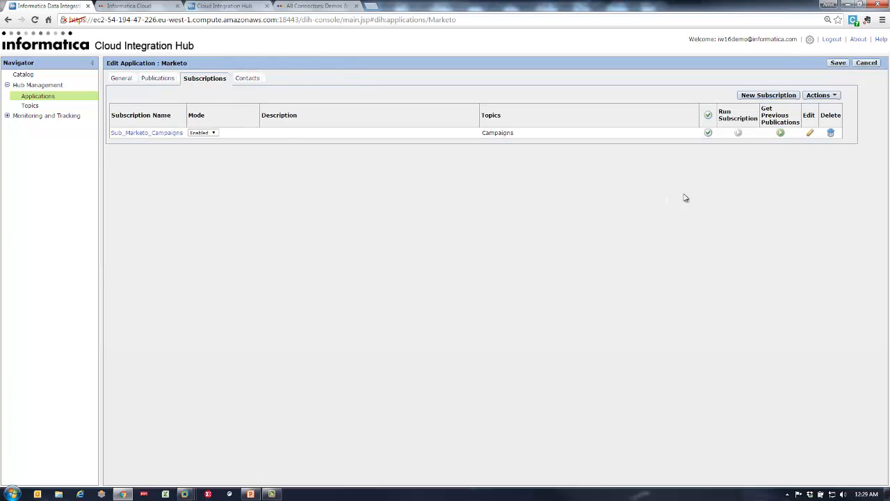
click(809, 134)
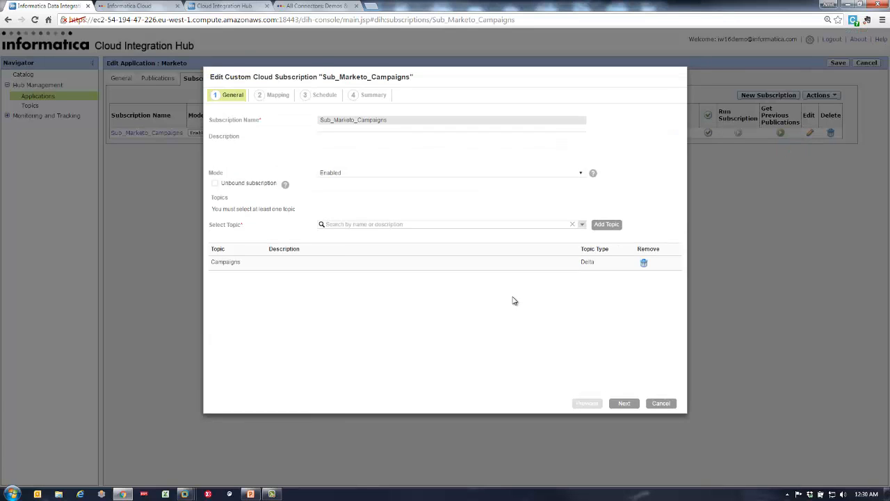
click(624, 404)
click(624, 403)
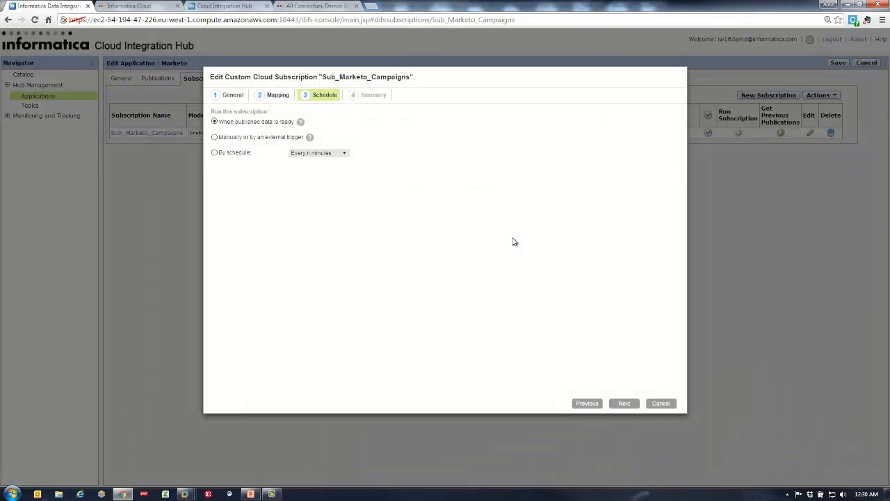
Try scheduling the subscription manually or by external trigger and daily with a start time of 23:00, and discard the edits.
click(263, 139)
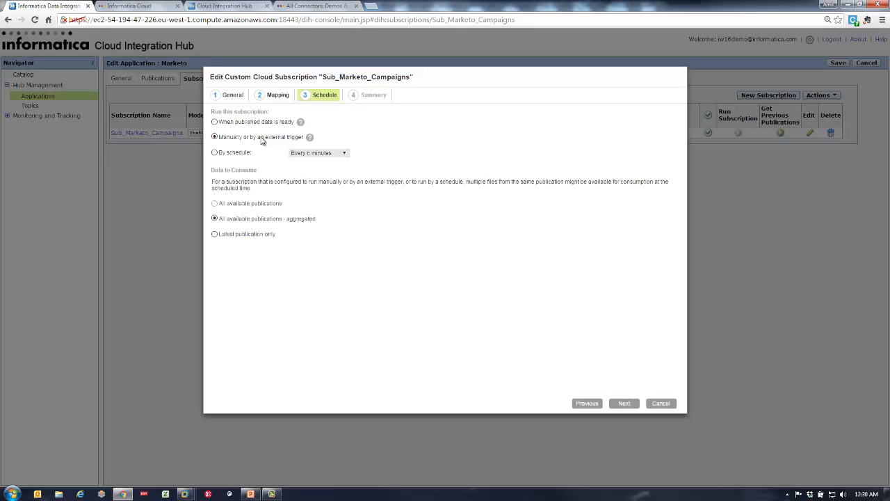
click(240, 153)
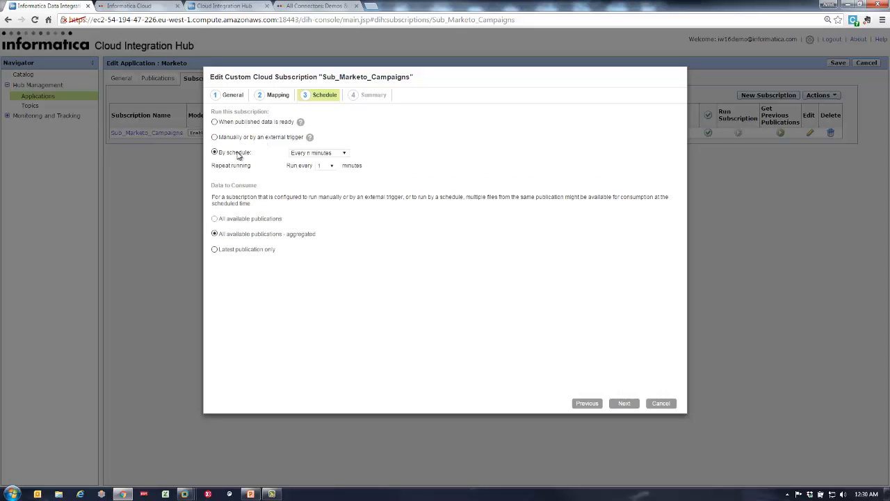
click(309, 153)
click(312, 174)
click(331, 167)
scroll(321, 299, down, 2)
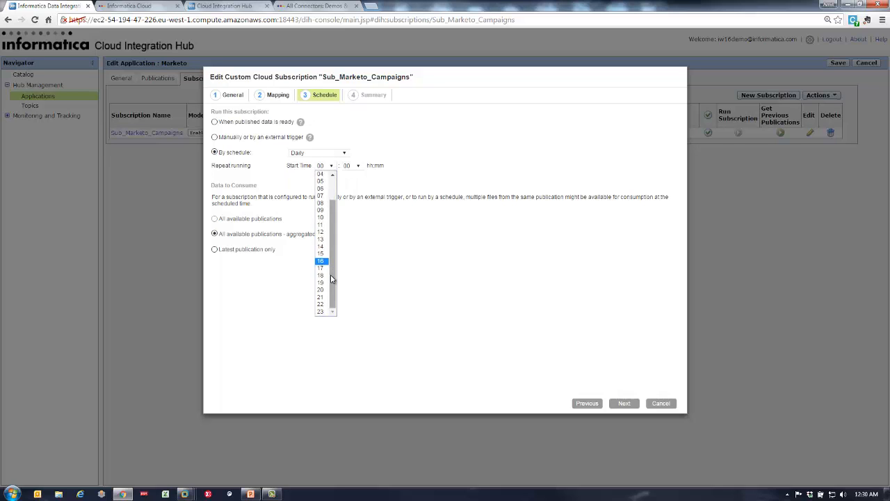
click(321, 312)
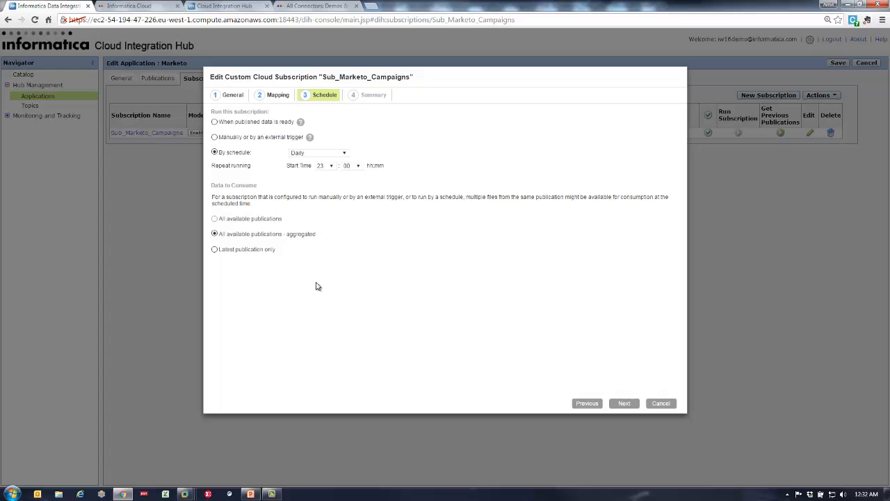
click(661, 404)
click(501, 151)
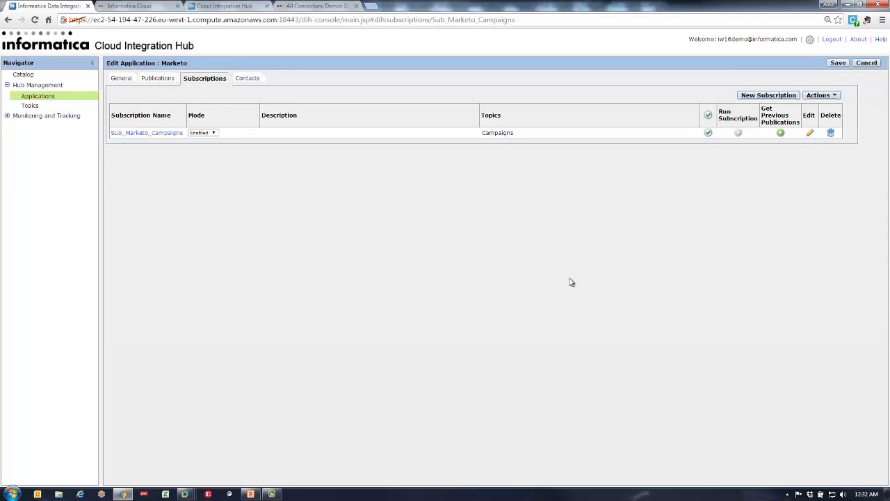
View the topics list, switch to the other Cloud Integration Hub session, and open the Campaigns topic's flow diagram from the hub overview.
click(29, 110)
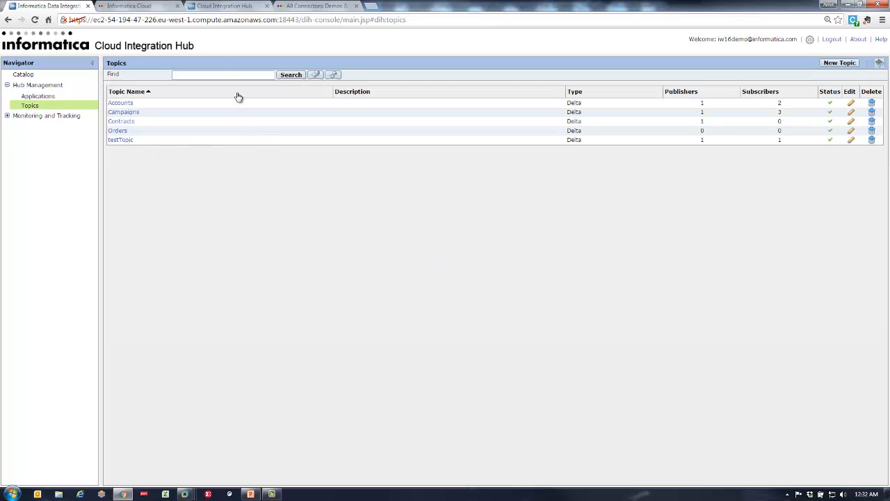
click(224, 7)
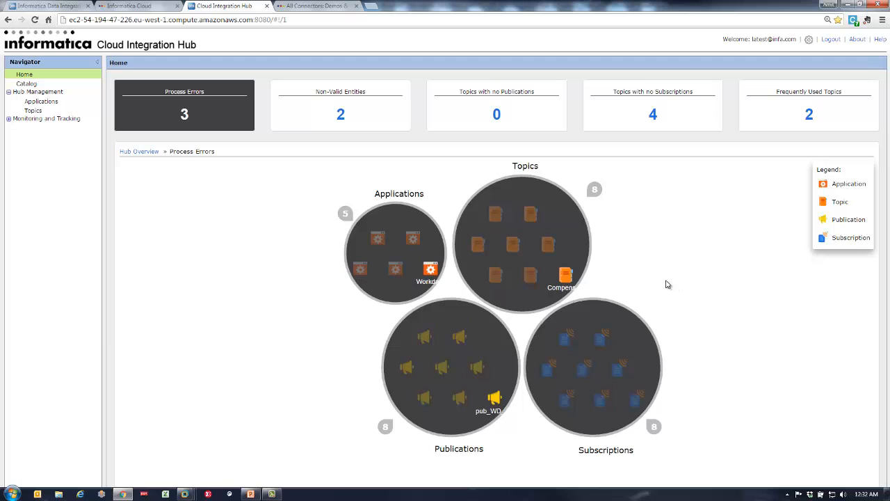
mouse_move(549, 243)
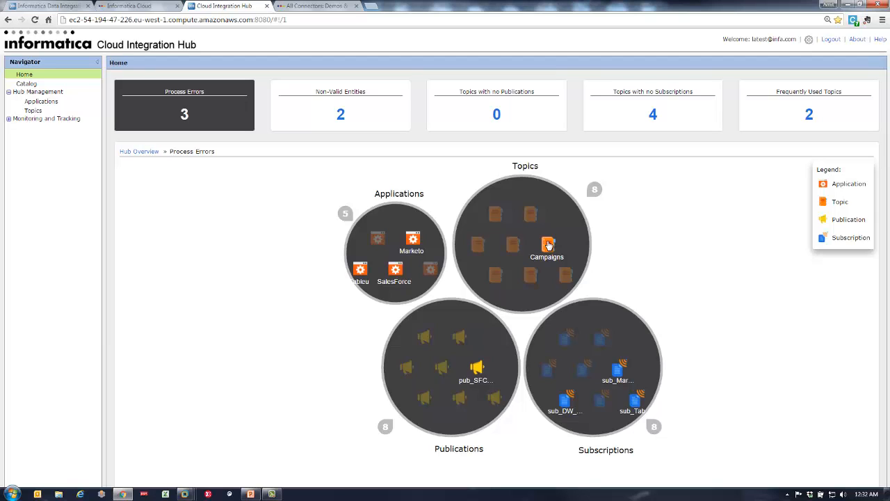
click(549, 245)
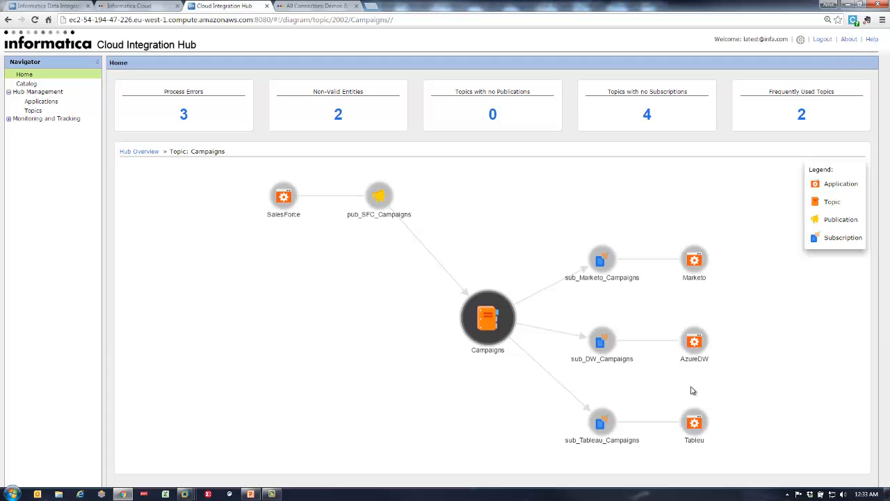
Return to the first hub session and run the SalesForce application's pub_Campaigns and pub_SFC_Accounts publications.
click(40, 7)
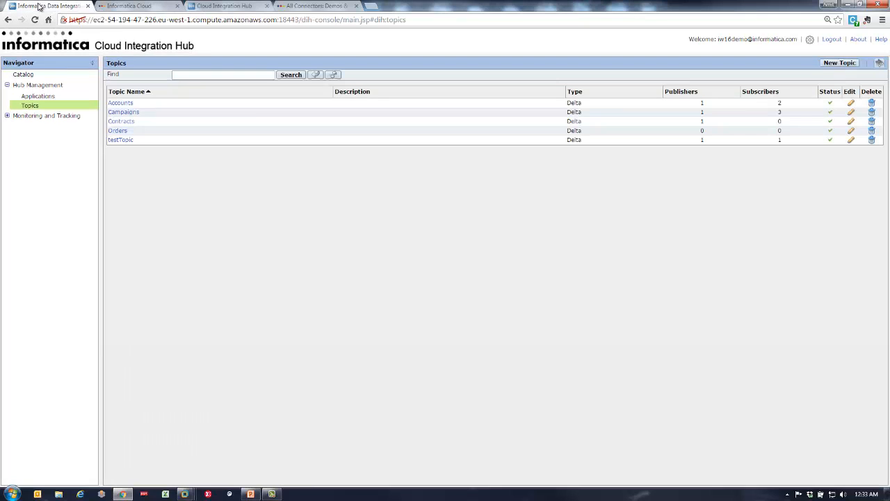
click(49, 100)
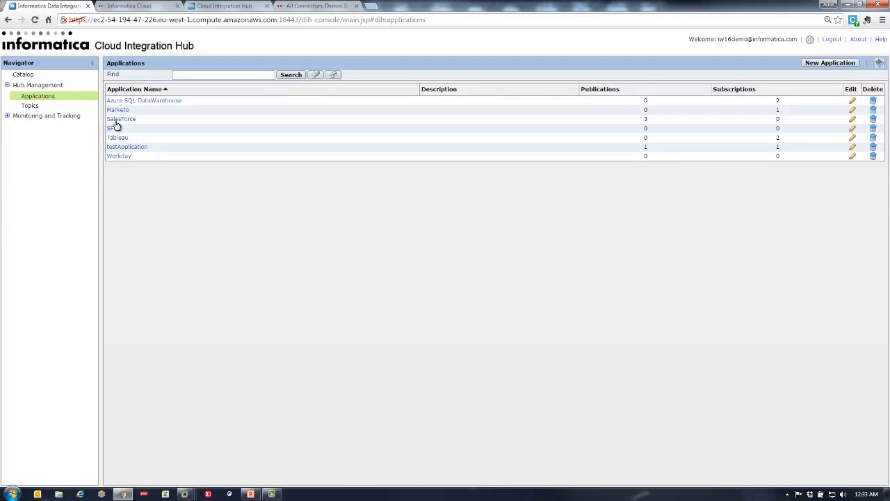
click(118, 121)
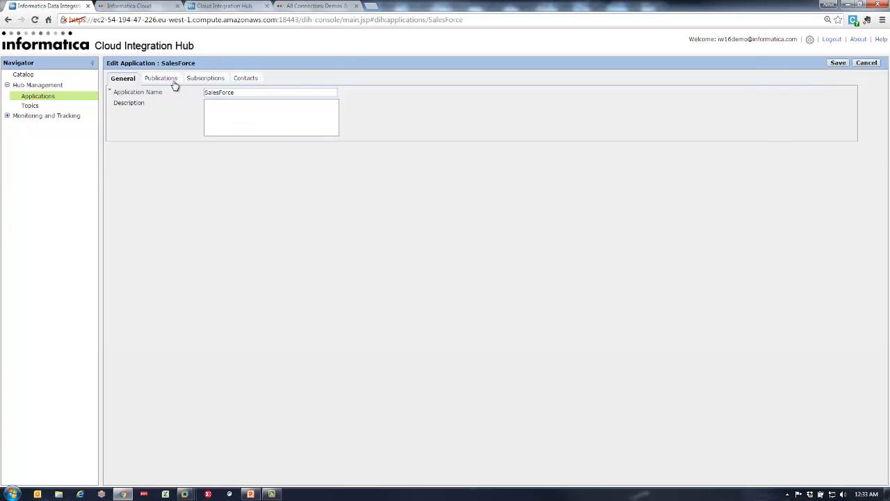
click(166, 78)
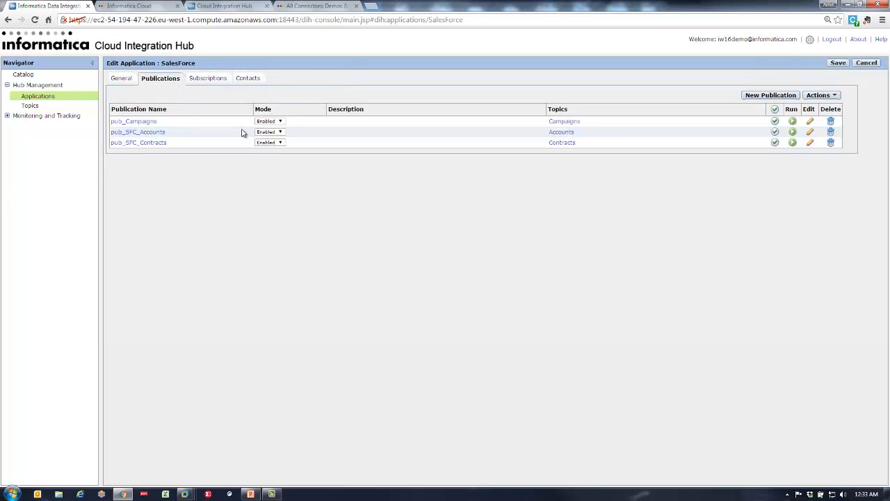
click(792, 122)
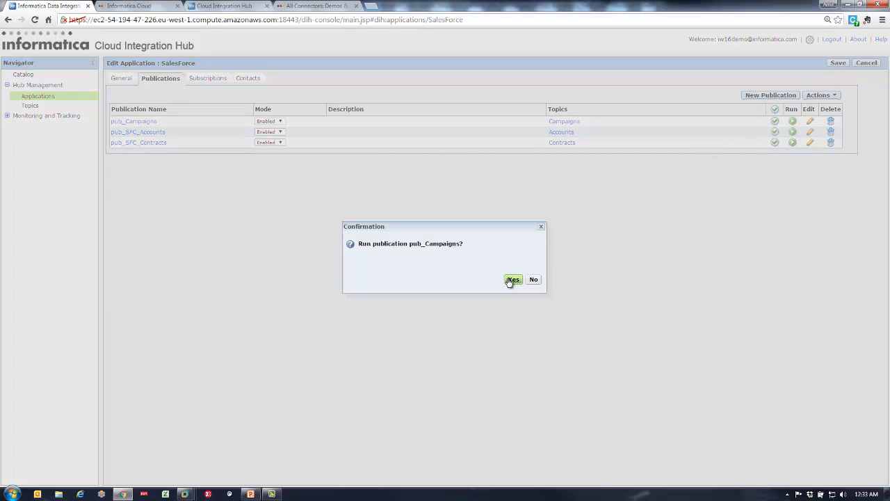
click(512, 280)
click(793, 133)
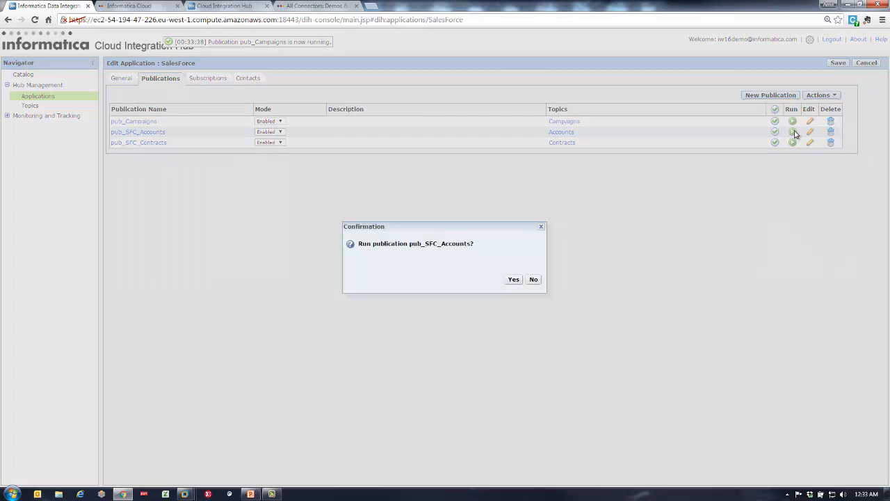
click(513, 280)
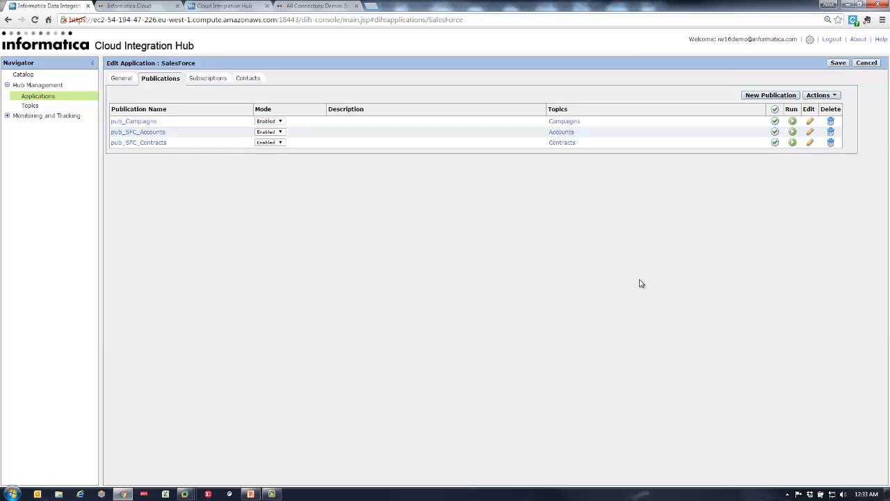
Open the event list under Monitoring and Tracking and set its time frame to All.
click(8, 116)
click(29, 137)
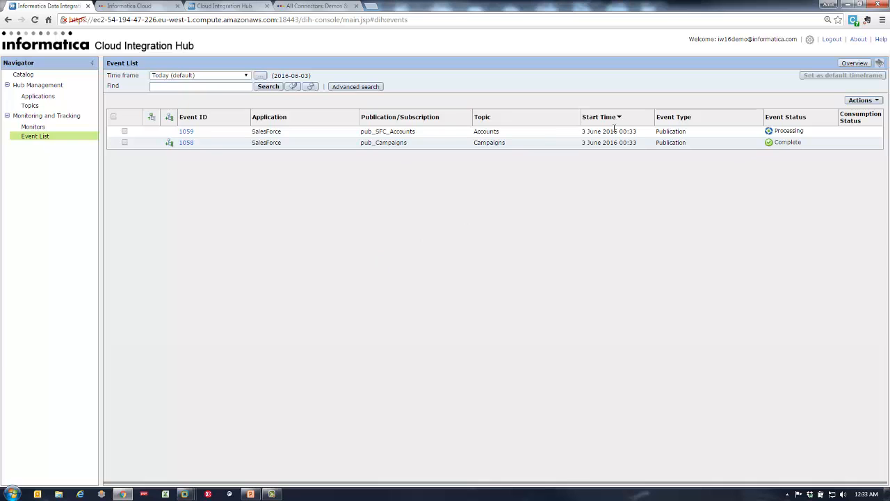
click(199, 77)
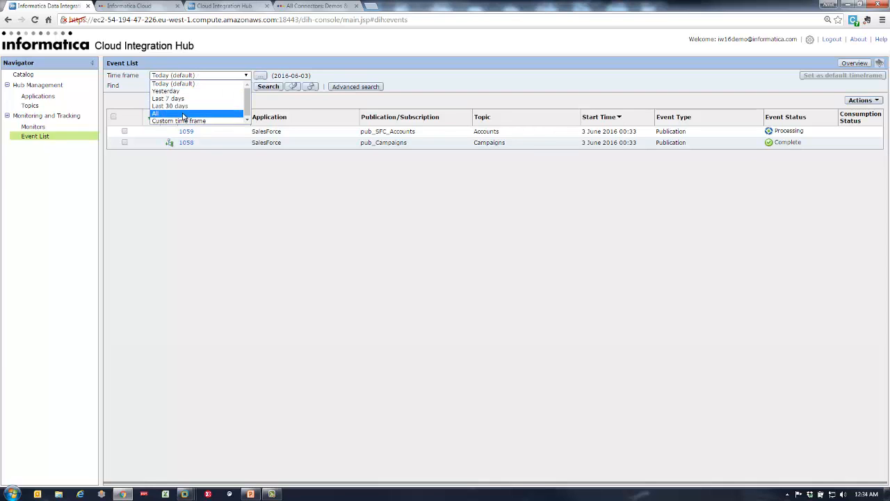
click(166, 113)
click(511, 279)
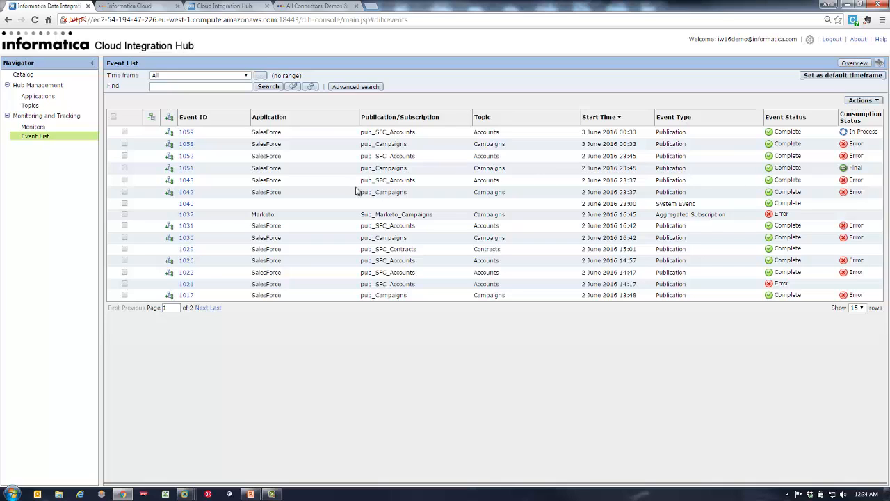
Show the details and event logs of pub_Campaigns event 1051 and enlarge the details area.
click(186, 168)
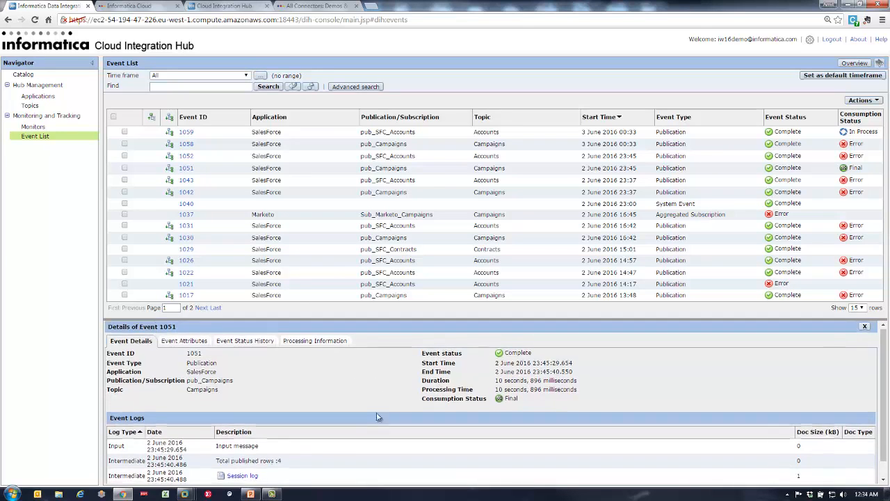
scroll(350, 438, down, 1)
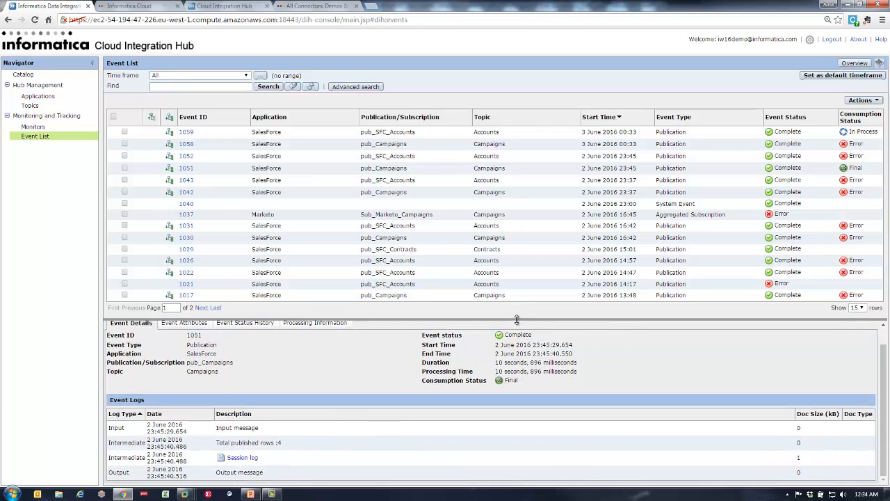
drag(523, 316, 569, 184)
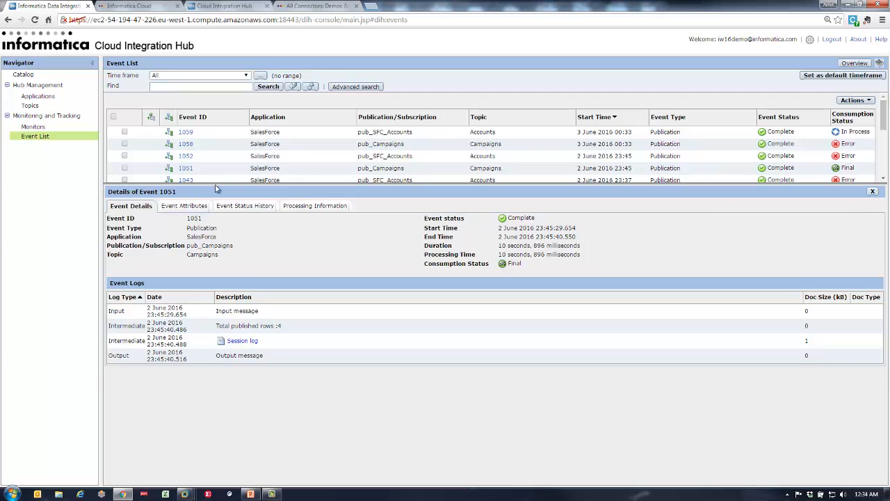
Drill into the child events of event 1043 and view the session log of the Azure SQL DataWarehouse event 1047.
drag(216, 185, 209, 199)
click(169, 181)
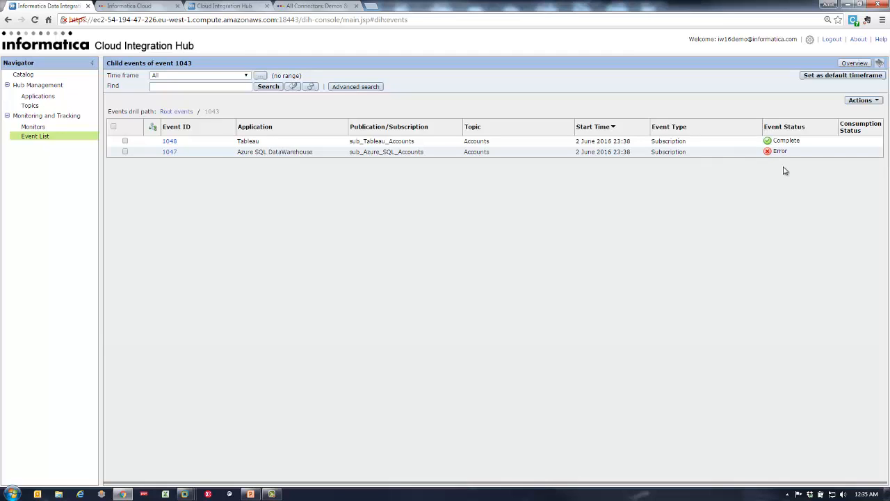
click(174, 153)
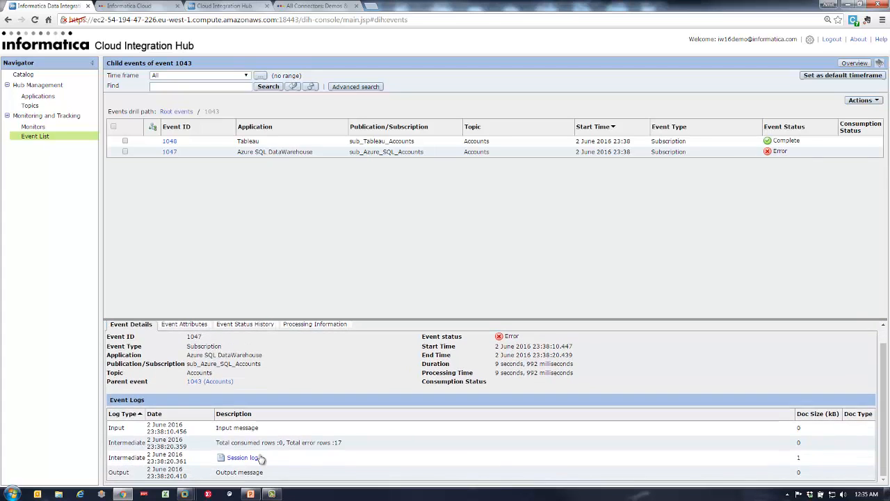
click(252, 458)
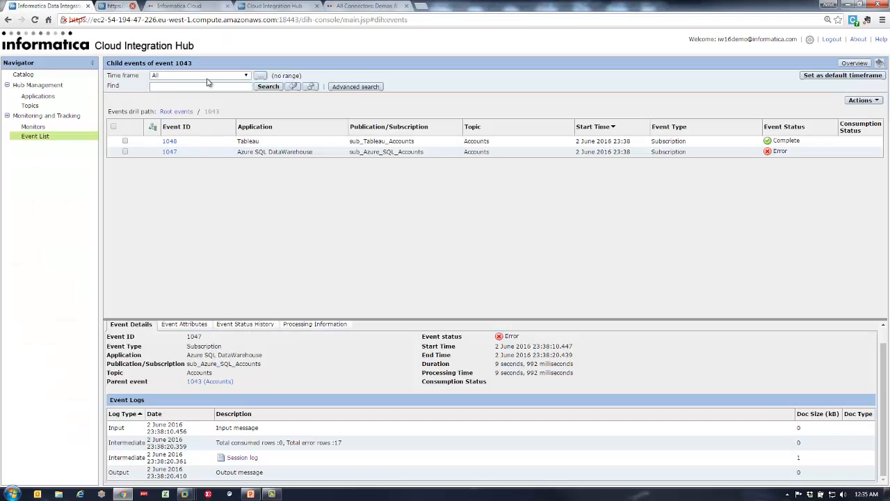
click(177, 5)
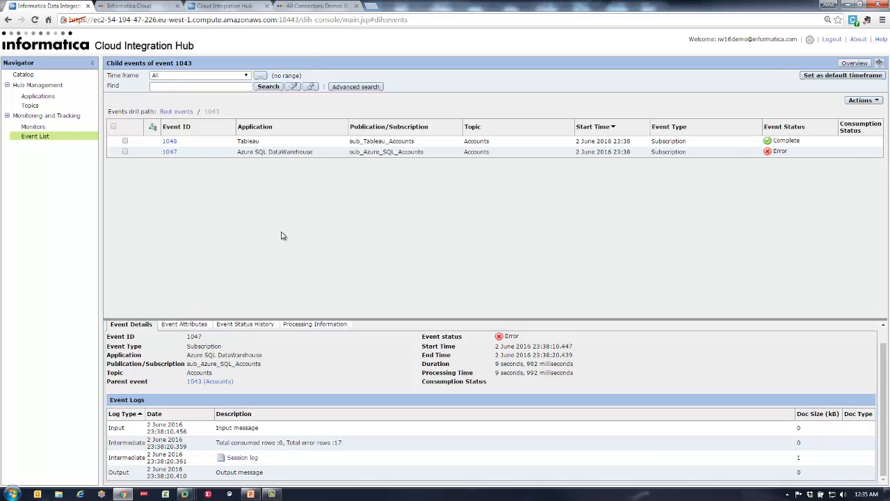
Reprocess the failed Azure SQL DataWarehouse event 1047 under event 1043 and refresh the event list.
click(125, 151)
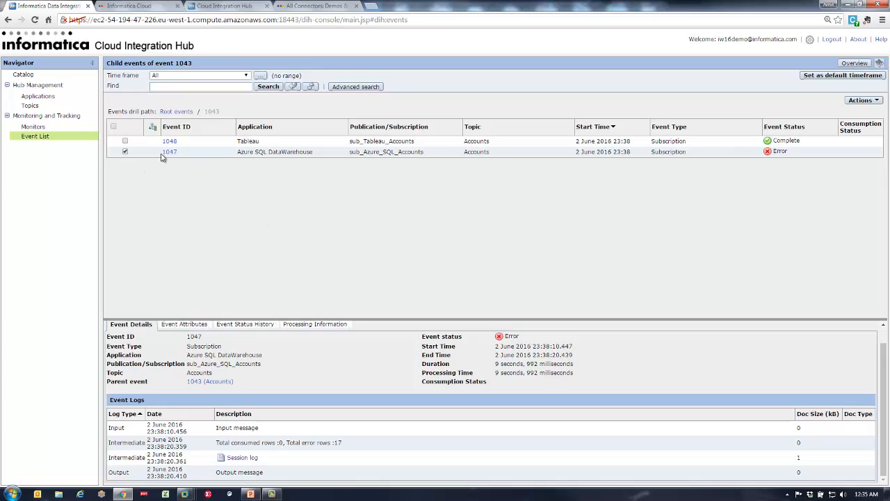
click(861, 103)
click(833, 110)
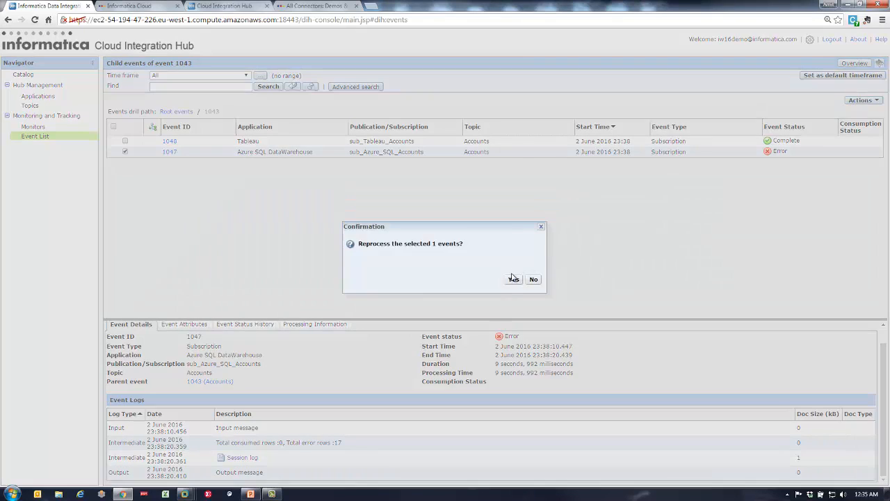
click(514, 280)
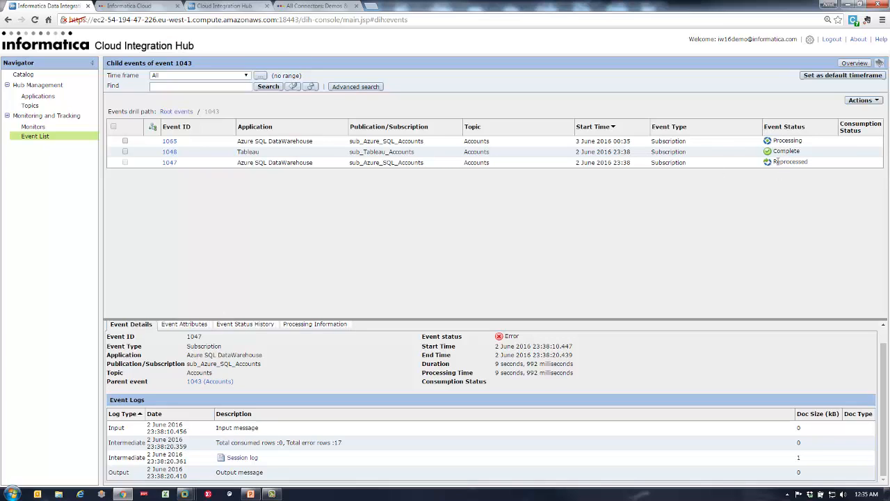
click(311, 87)
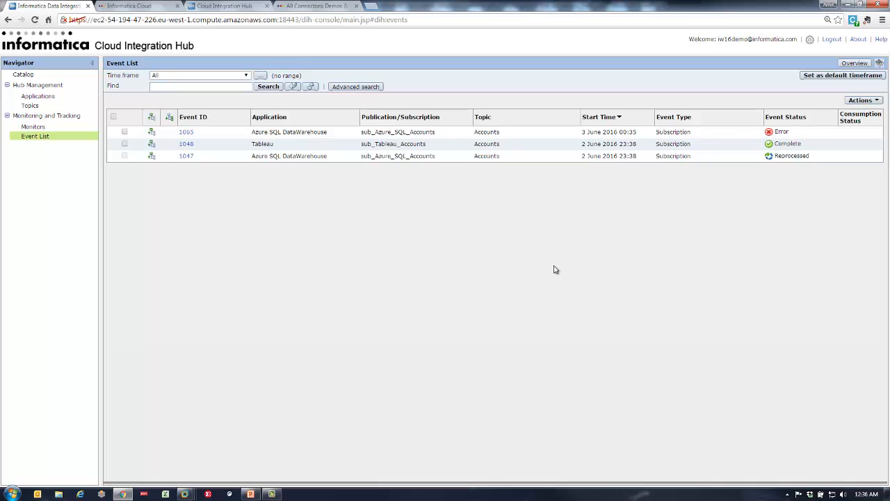
Reopen the event list with the time frame set to All and drill into the child events of event 1043.
click(39, 141)
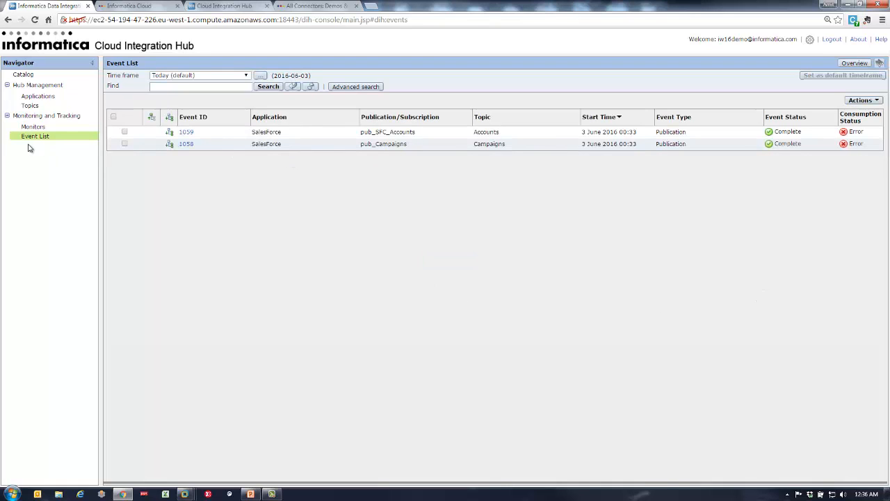
click(197, 82)
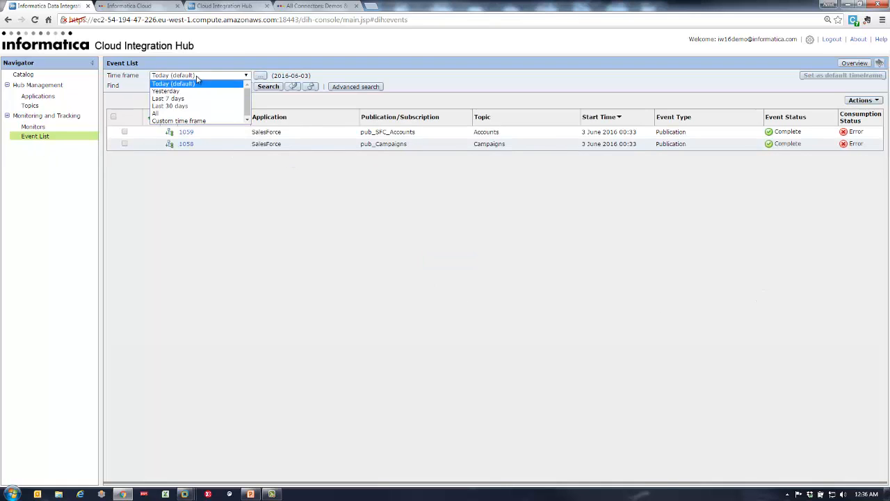
click(189, 113)
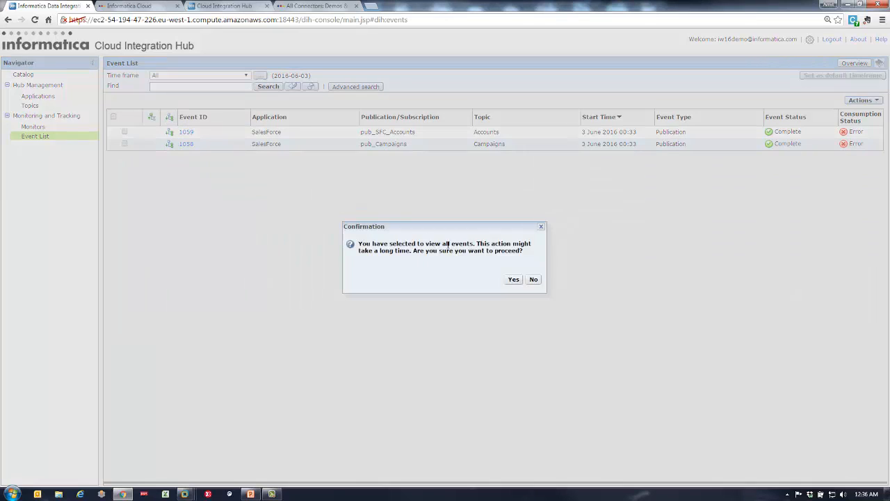
click(513, 279)
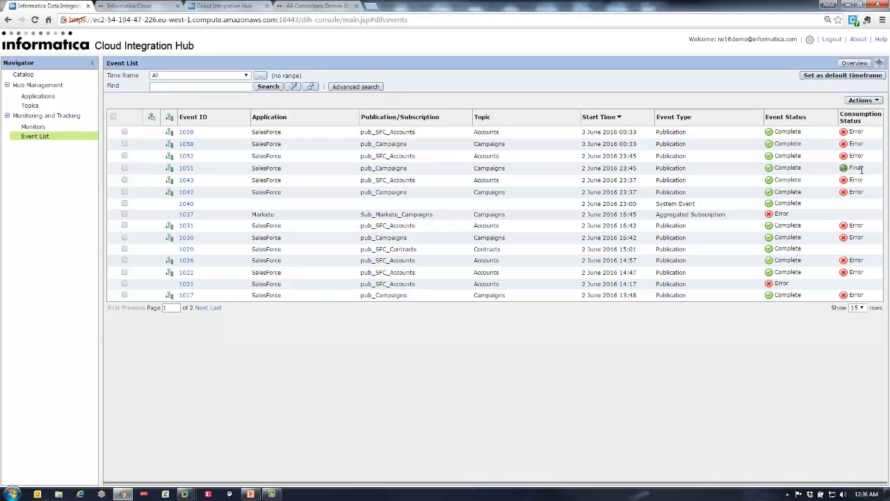
click(170, 188)
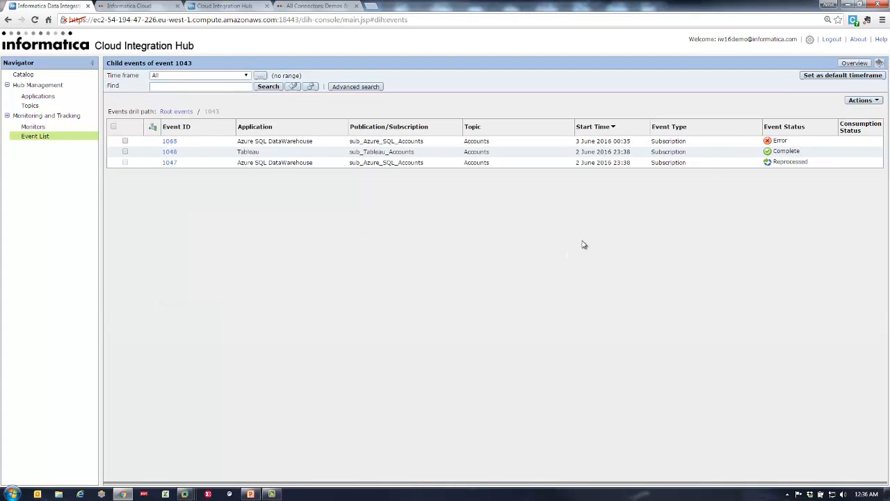
Go back to the event list for all dates and show the child events of pub_Campaigns event 1051.
click(36, 137)
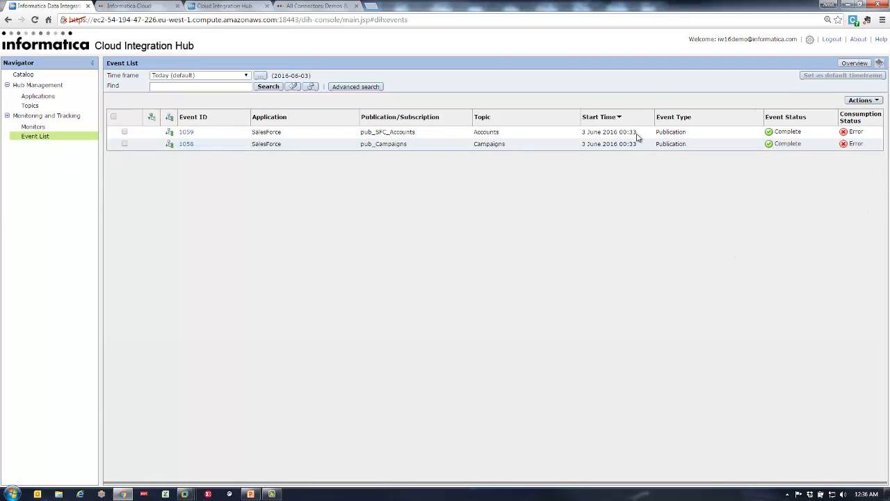
click(234, 76)
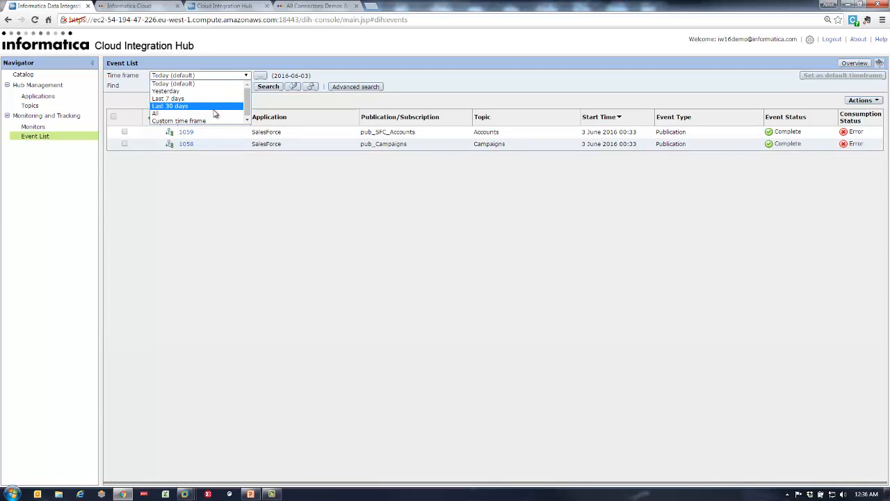
click(215, 114)
click(512, 279)
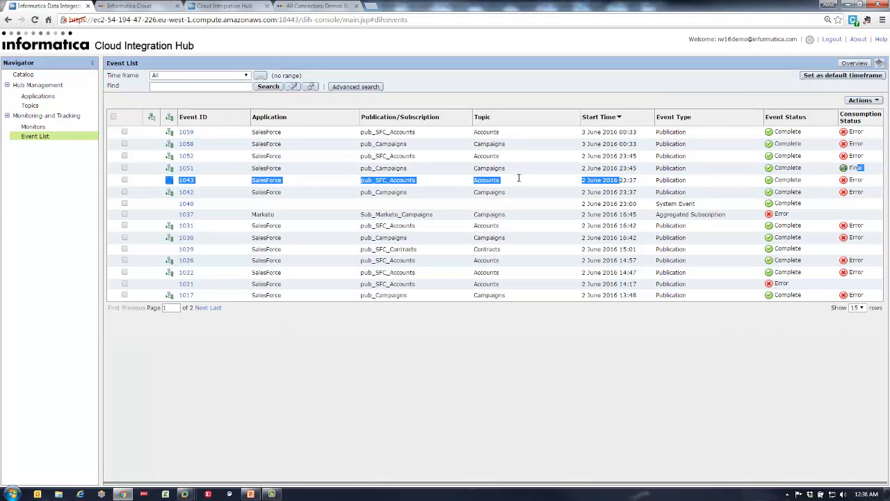
click(186, 168)
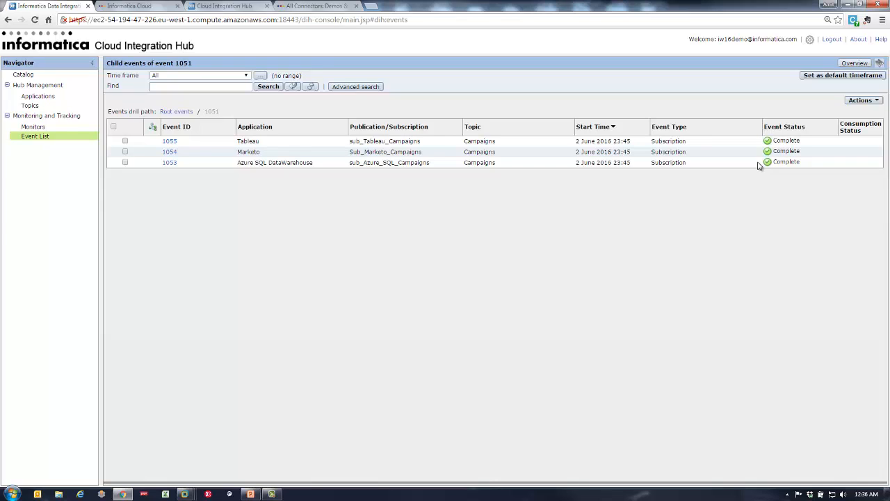
List all events again and drill into the child events of pub_SFC_Accounts event 1052.
click(28, 136)
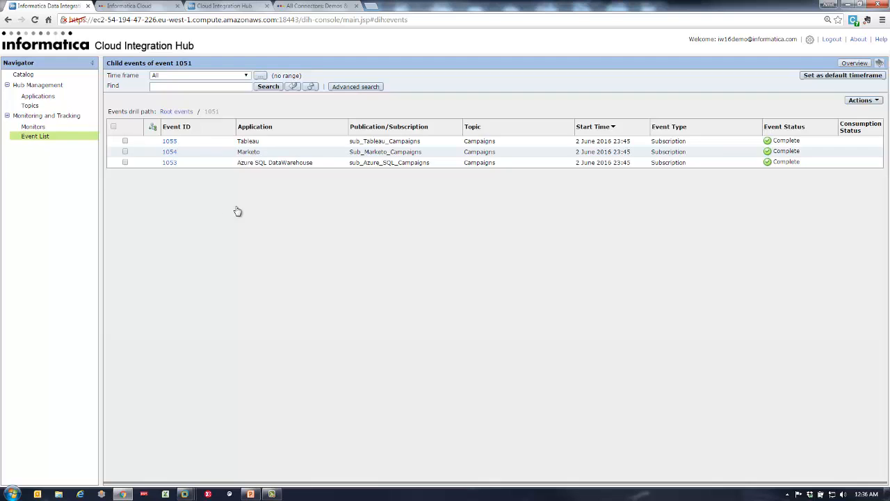
click(199, 75)
click(199, 114)
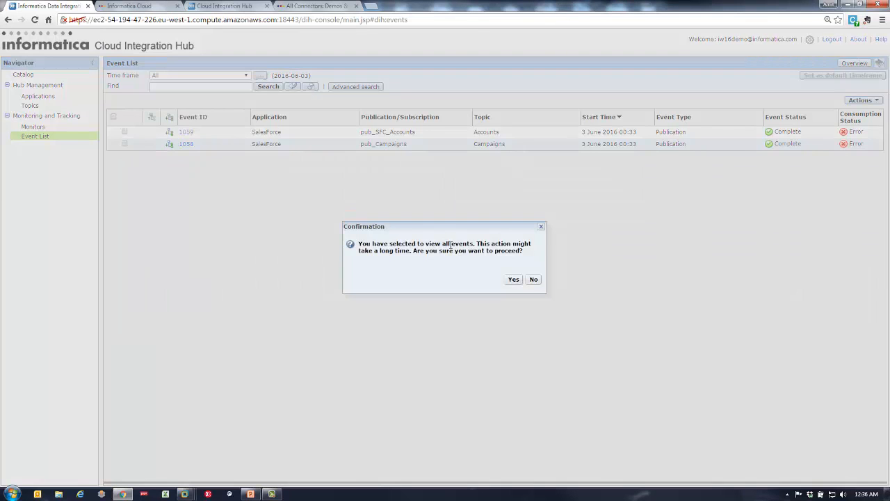
click(513, 280)
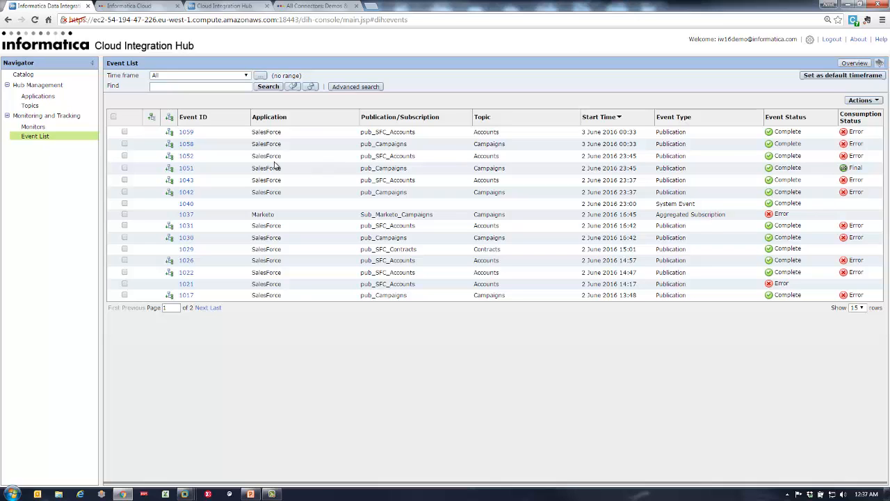
click(170, 158)
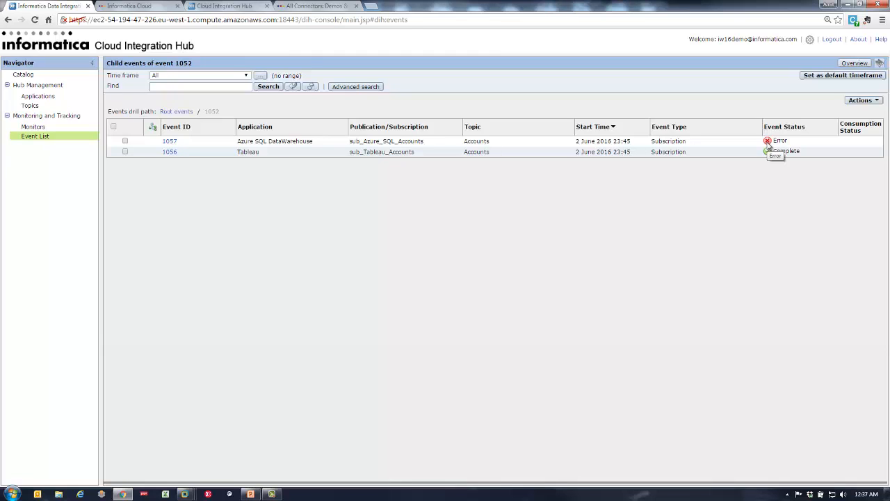
Start a new monitoring rule named dd under Monitors and proceed to its entity selection.
click(32, 128)
click(822, 78)
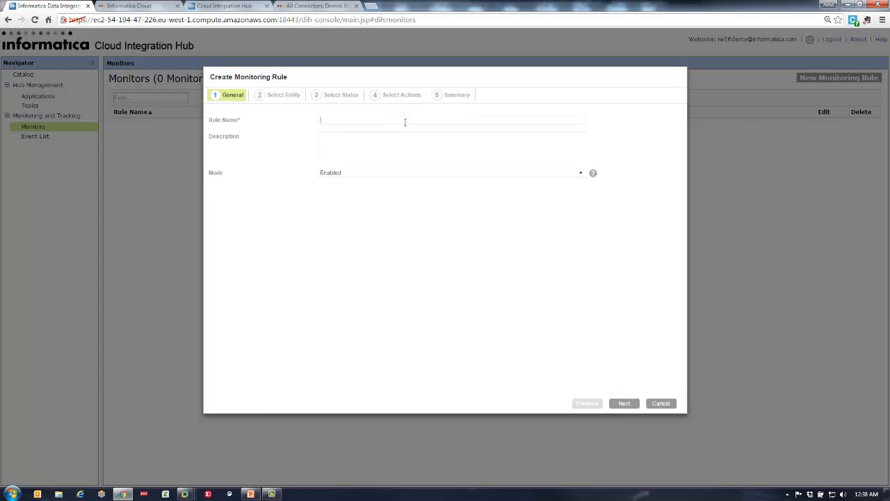
click(404, 122)
text(dd)
click(624, 404)
Make the rule monitor the subscription sub_Azure_SQL_Accounts for the Error event status.
click(335, 128)
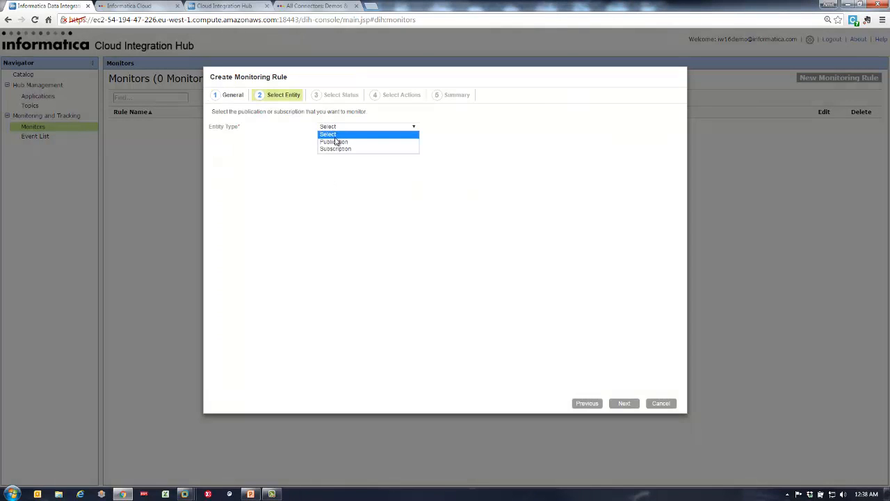
click(336, 149)
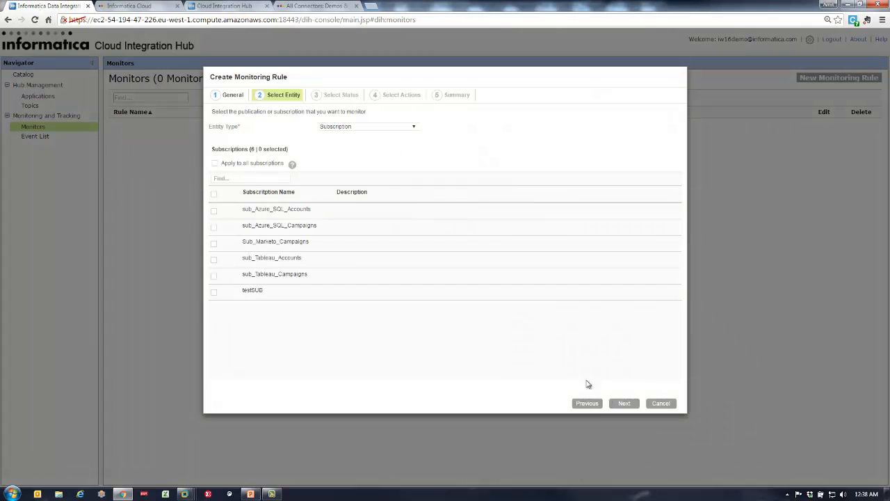
click(214, 211)
click(624, 403)
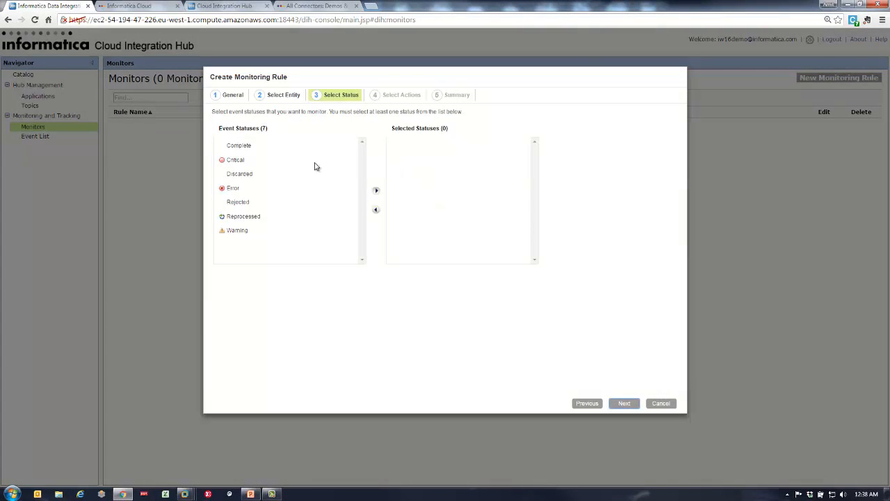
click(232, 188)
click(377, 190)
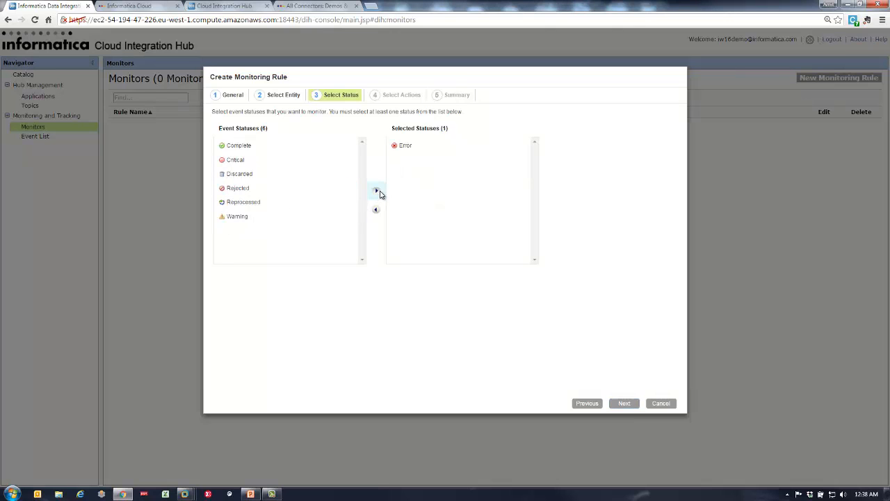
click(613, 403)
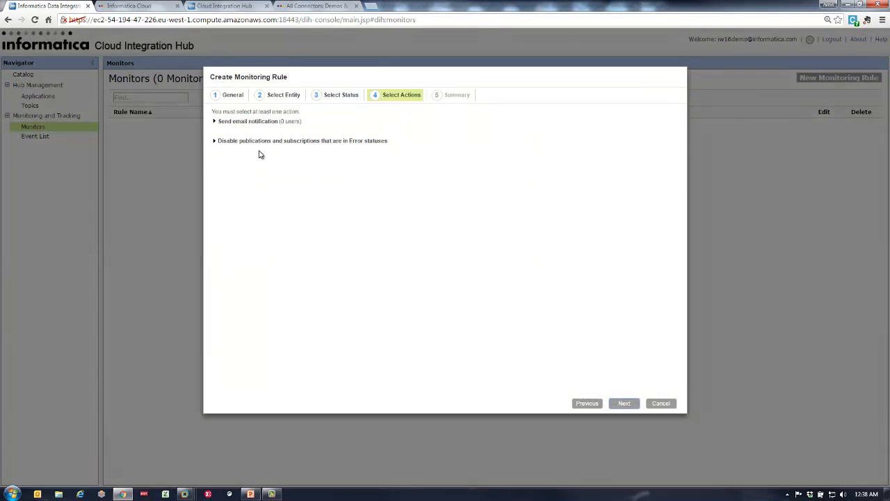
Review the rule's email notification and disable publications and subscriptions actions, selecting the disable action, and discard the rule.
click(215, 124)
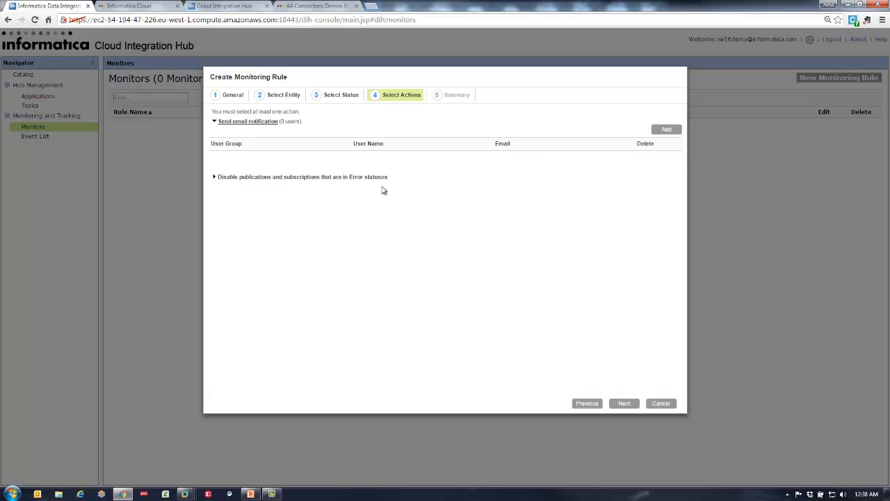
click(215, 178)
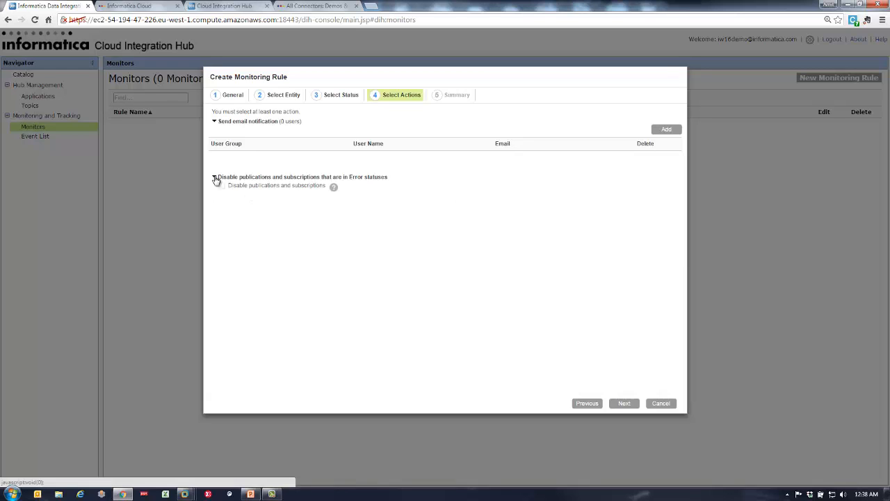
click(222, 186)
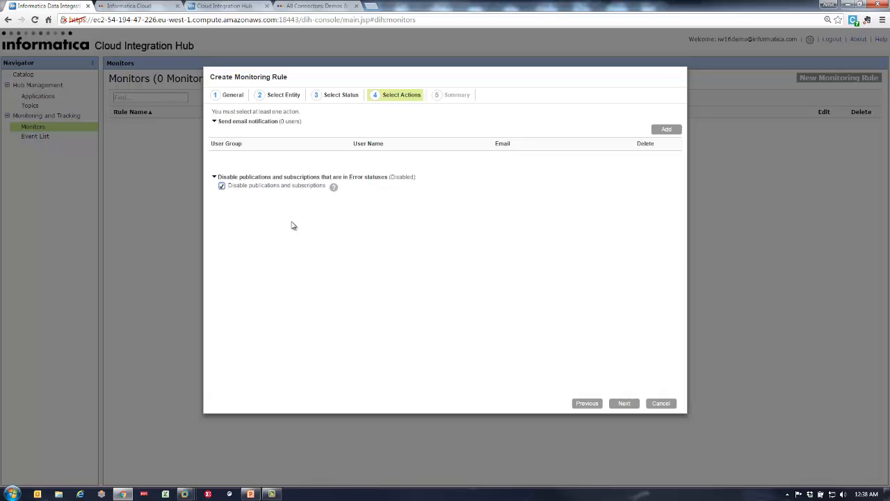
click(588, 403)
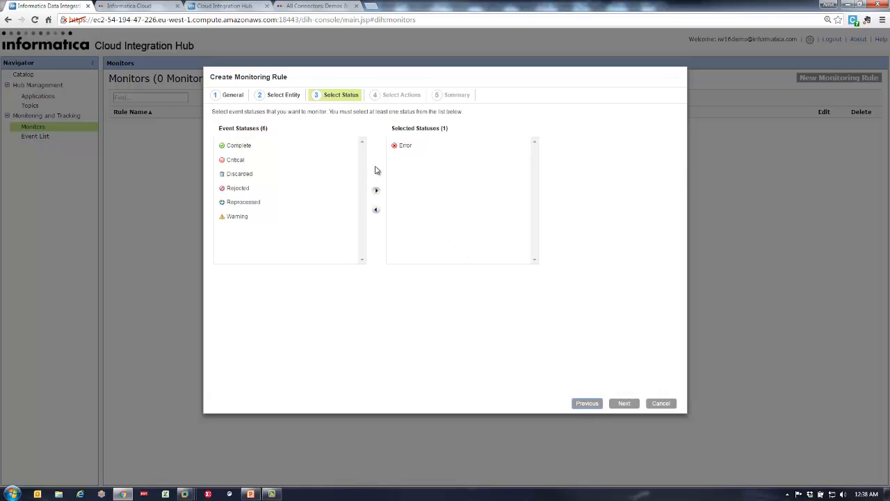
click(625, 404)
click(221, 186)
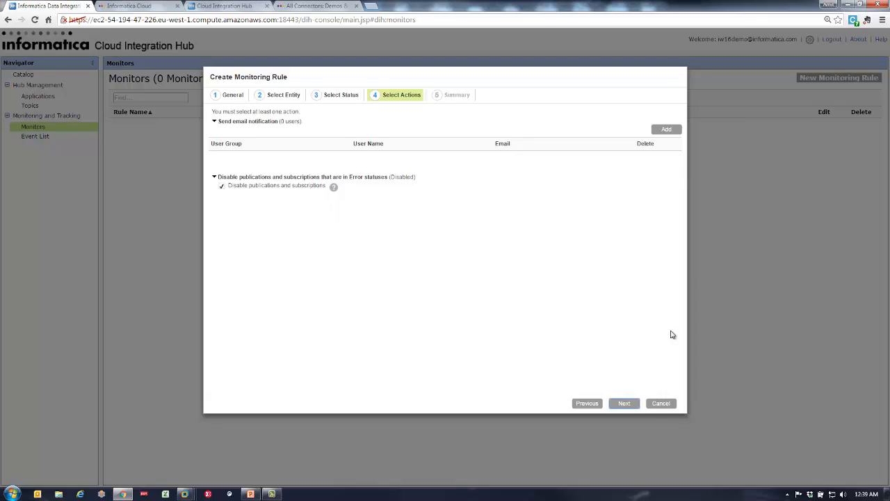
click(661, 403)
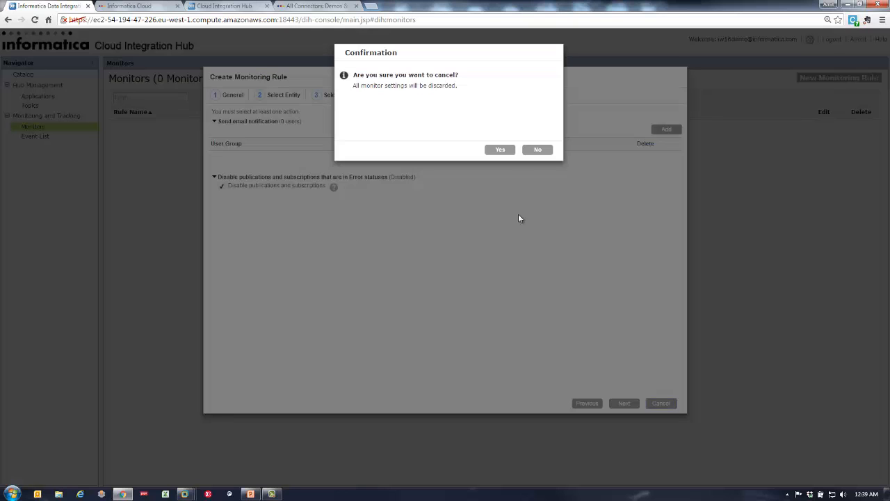
click(500, 150)
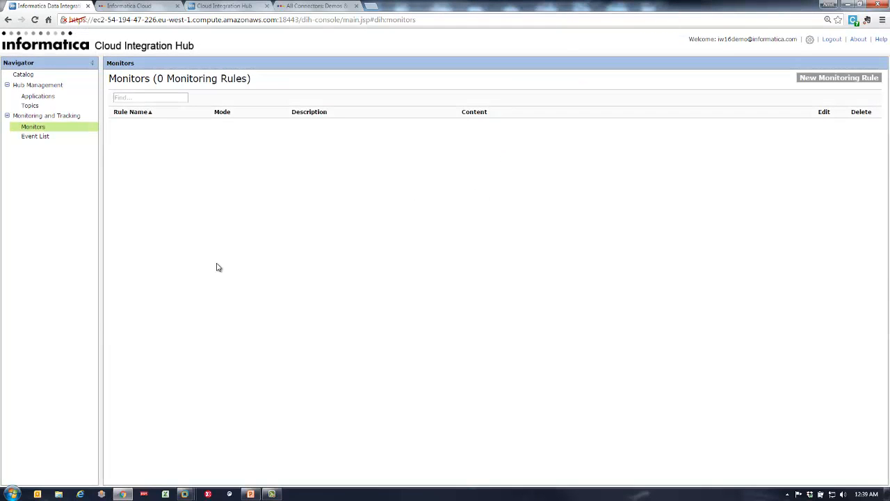
Switch to the PowerPoint presentation and show the closing User Groups slide as a slide show.
click(250, 493)
click(28, 450)
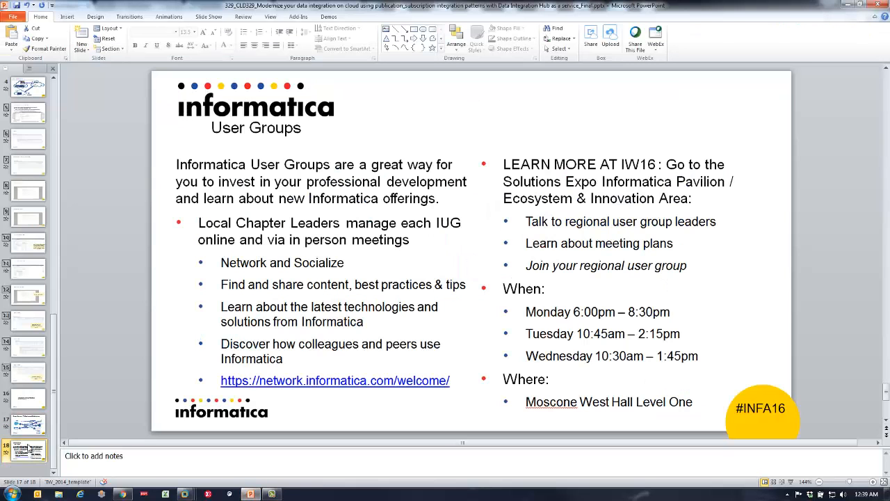
click(791, 483)
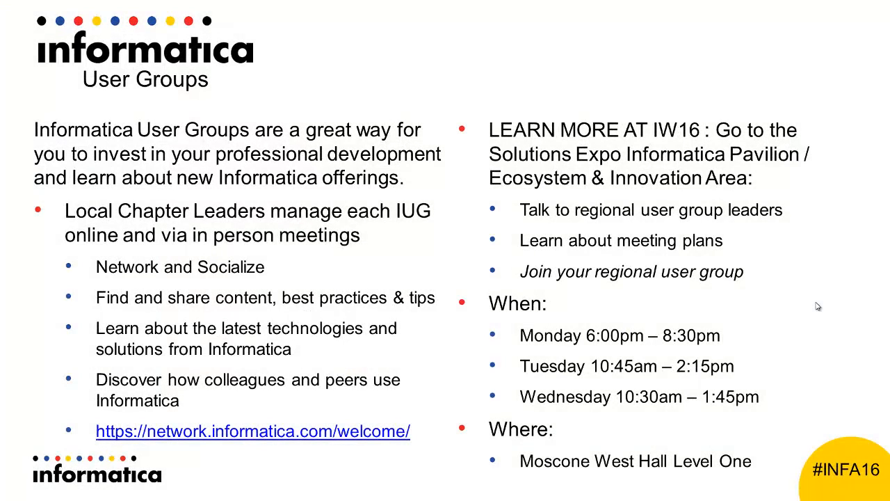